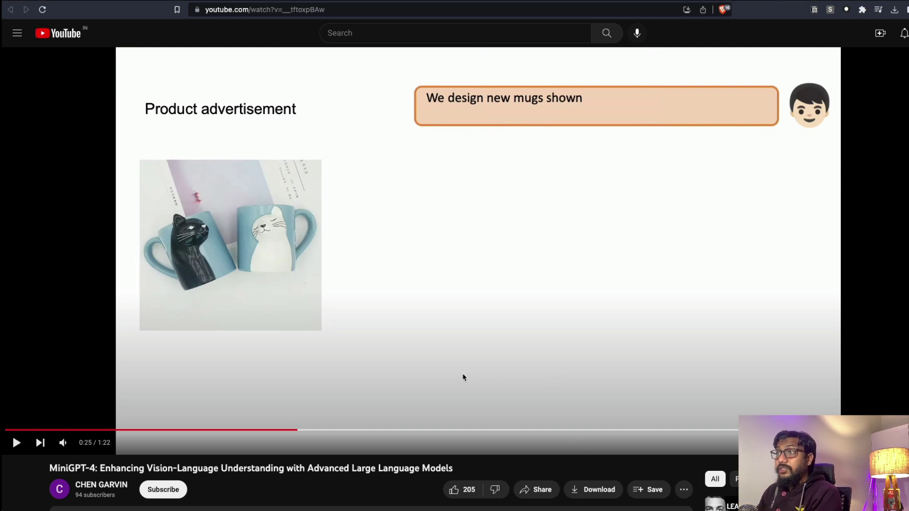
- Play the MiniGPT-4 YouTube video through the product-ad examples to the lobster recipe demo at 0:44
click(464, 377)
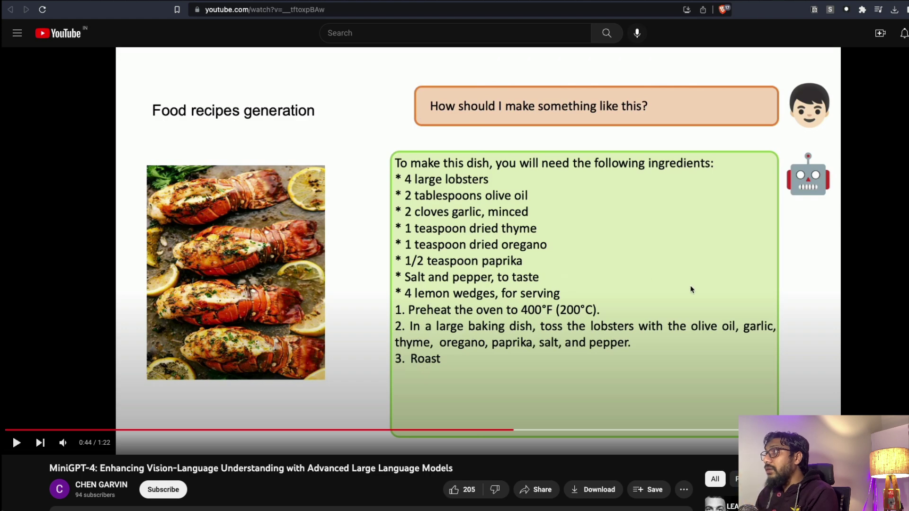
- On the project page, highlight the MiniGPT-4 title and subtitle, then scroll to the architecture diagram
click(771, 3)
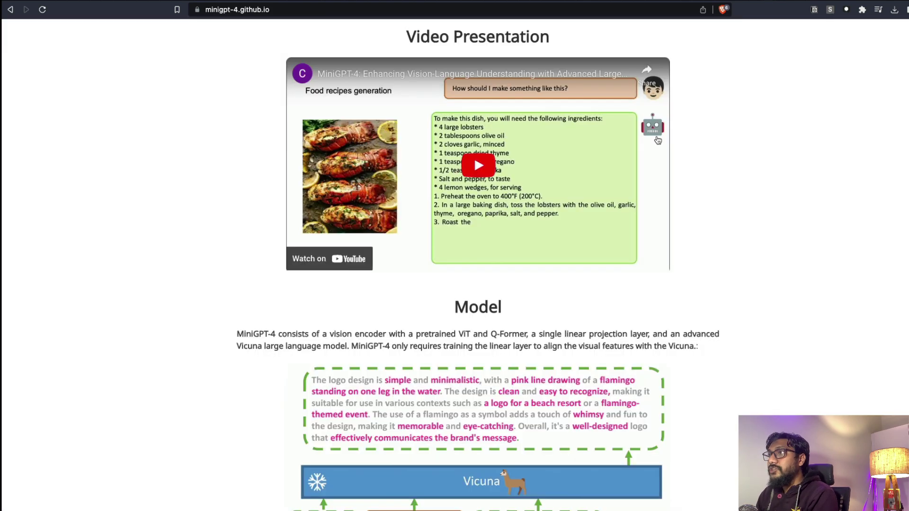
scroll(682, 264, up, 15)
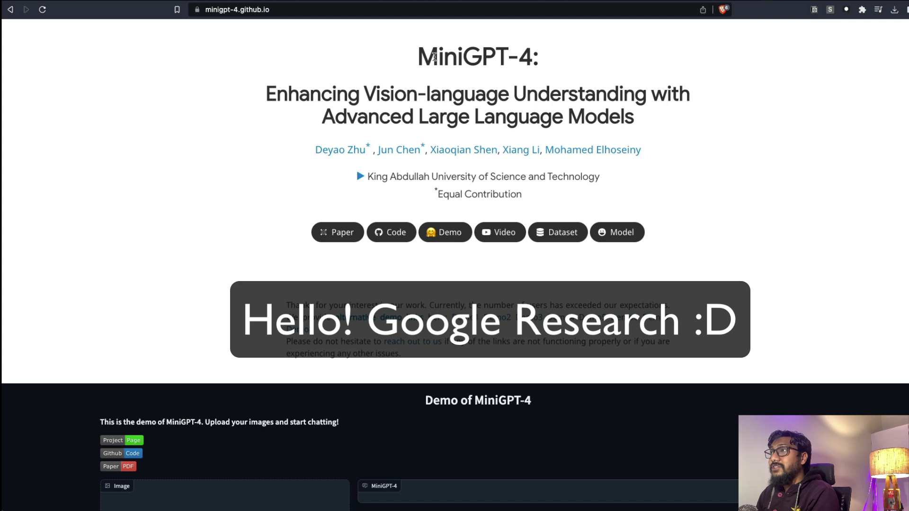
drag(422, 55, 570, 63)
click(570, 63)
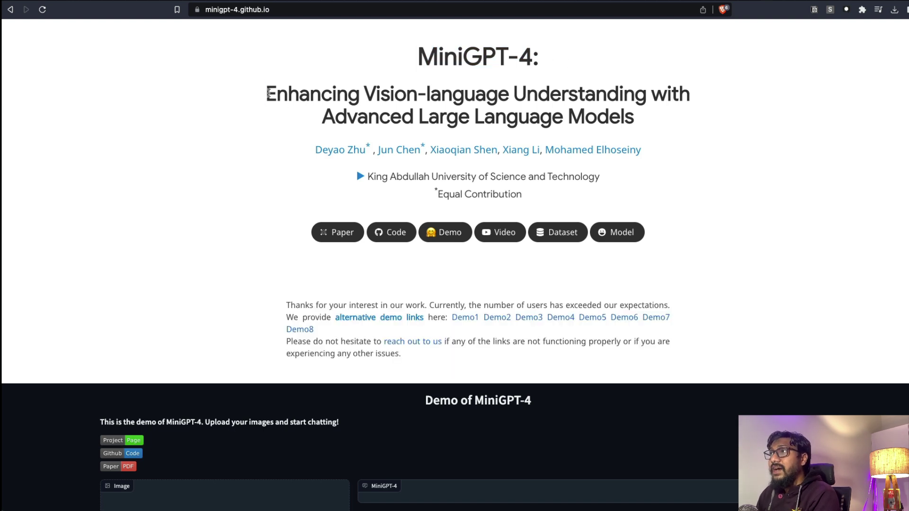
drag(265, 96, 657, 123)
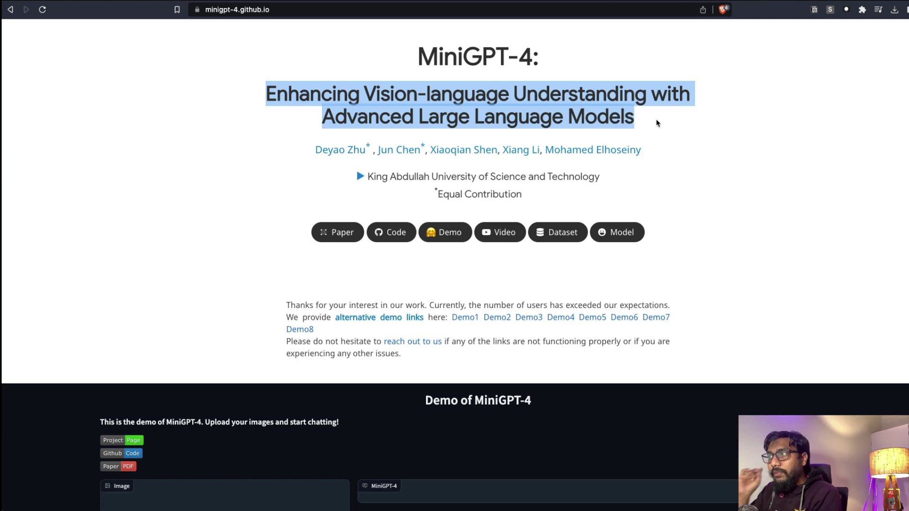
scroll(627, 176, down, 20)
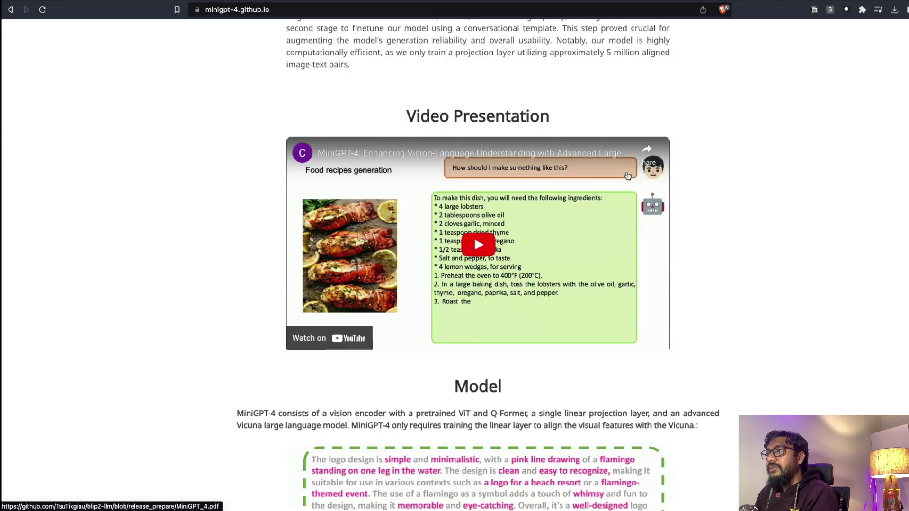
scroll(627, 176, down, 7)
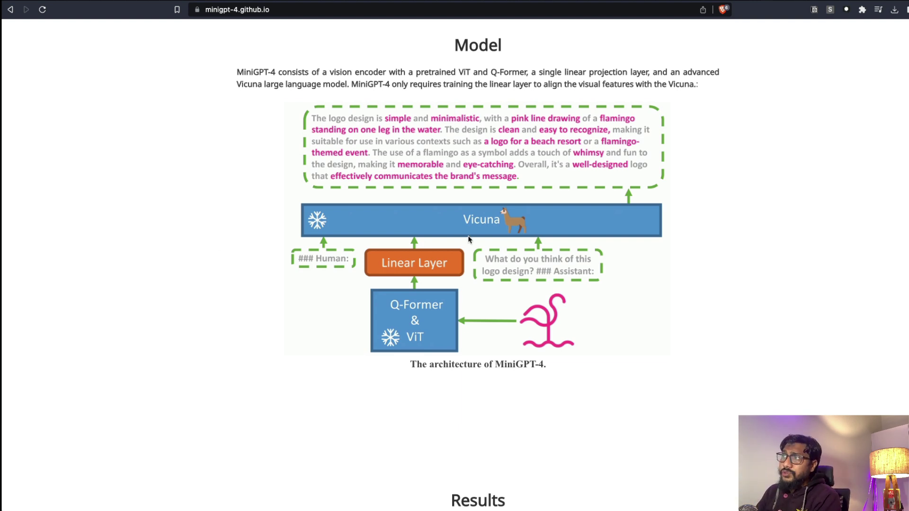
- Scroll up past the demo section to the paper title and the Demo1–Demo8 notice
scroll(423, 242, up, 1)
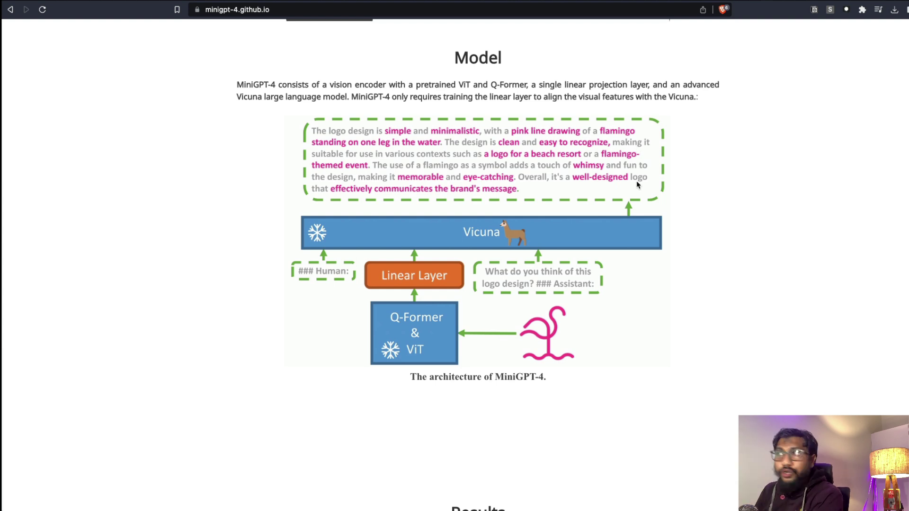
scroll(637, 184, up, 3)
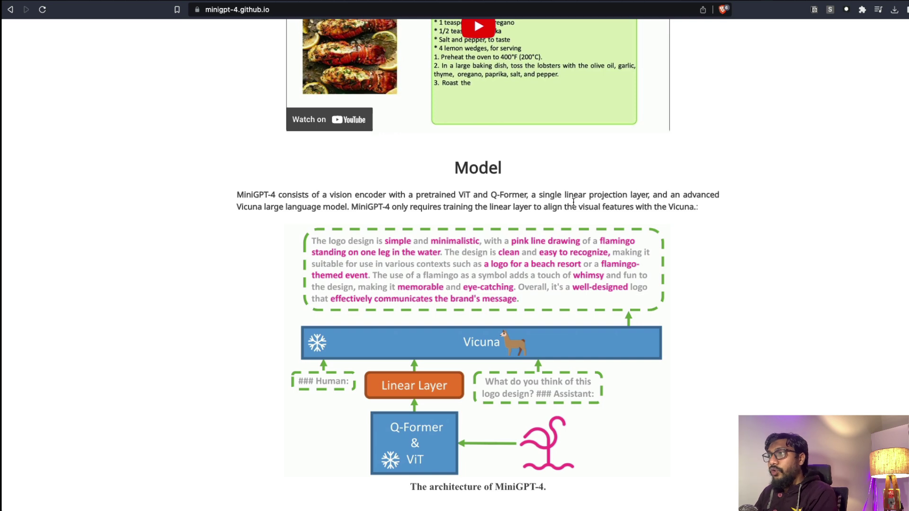
scroll(573, 203, down, 3)
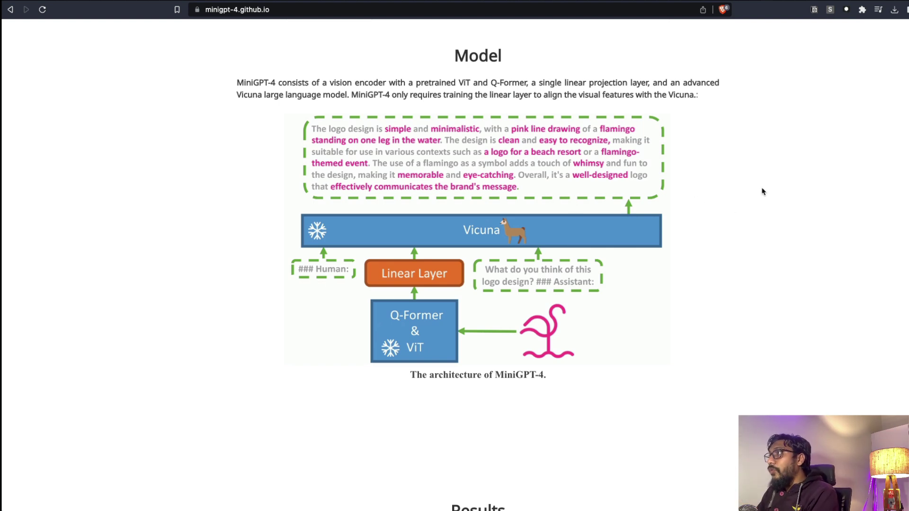
scroll(675, 198, up, 20)
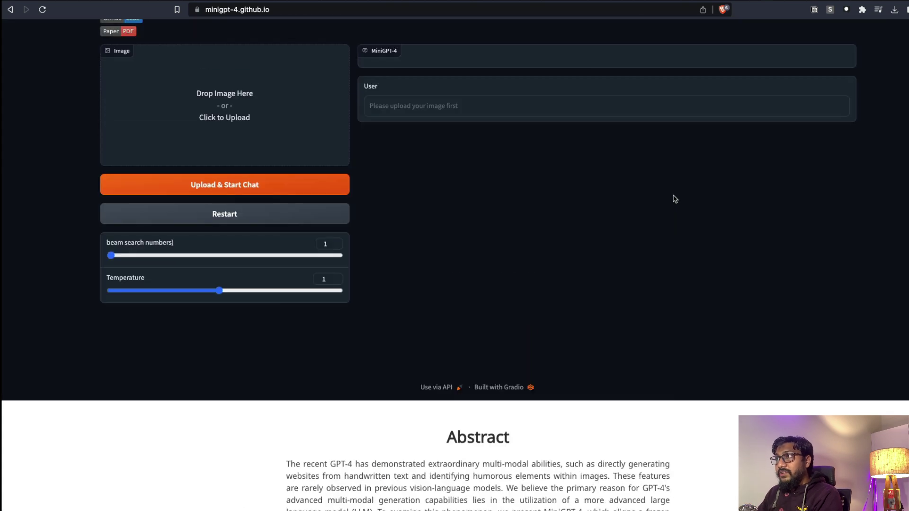
scroll(674, 198, up, 2)
scroll(673, 197, down, 7)
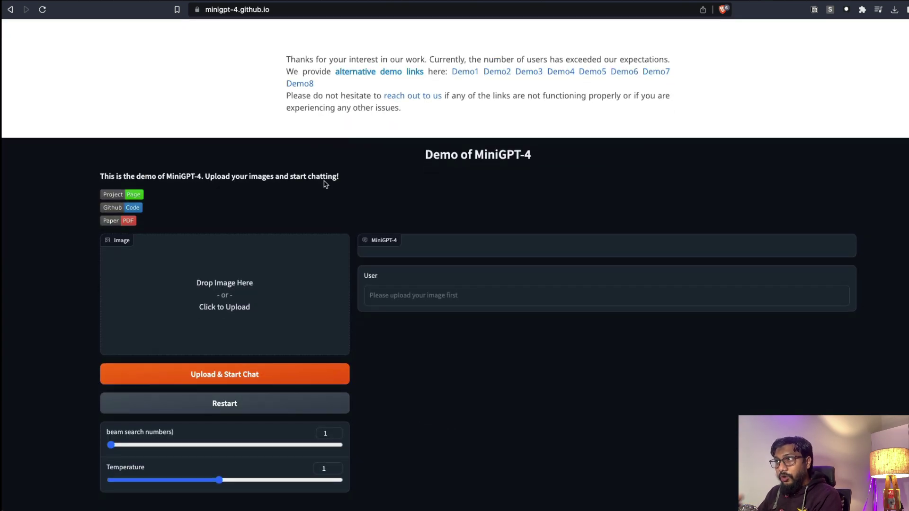
scroll(479, 337, up, 5)
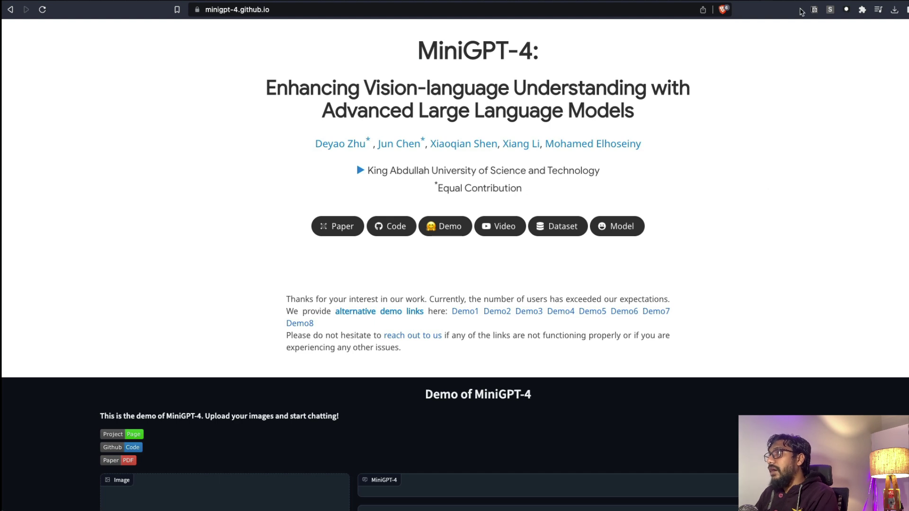
- Review the Vision-CAIR/MiniGPT-4 model card on Hugging Face
click(800, 1)
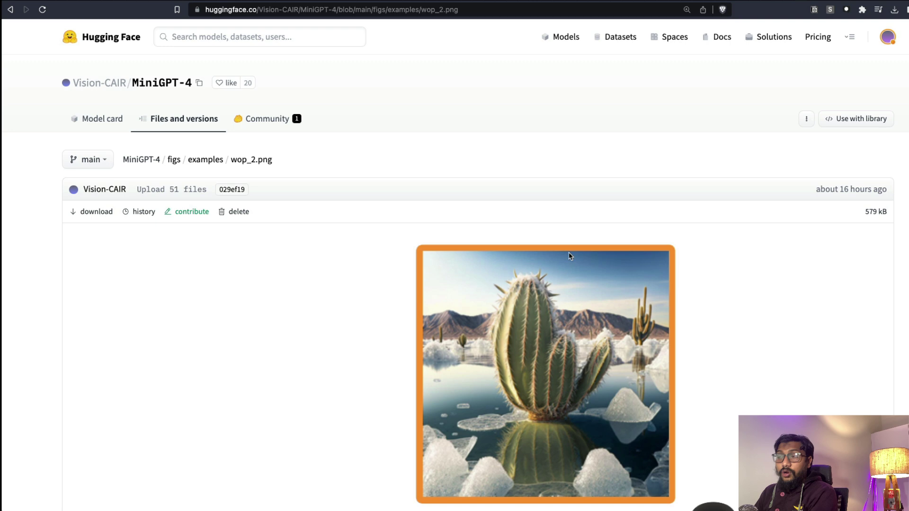
key(super+r)
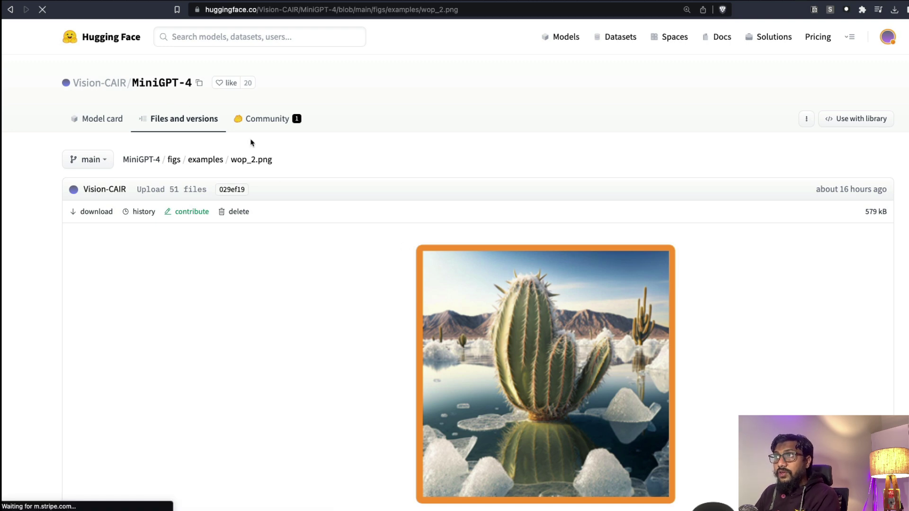
scroll(349, 278, down, 5)
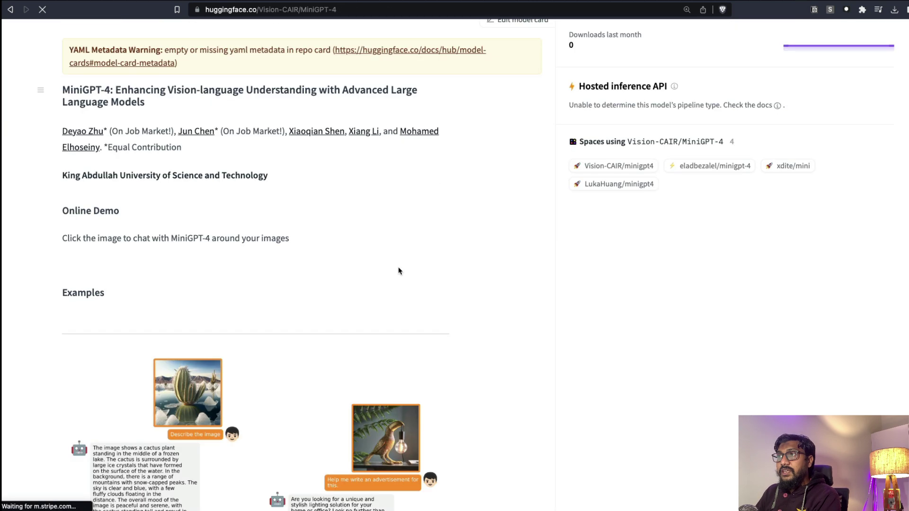
scroll(285, 286, down, 10)
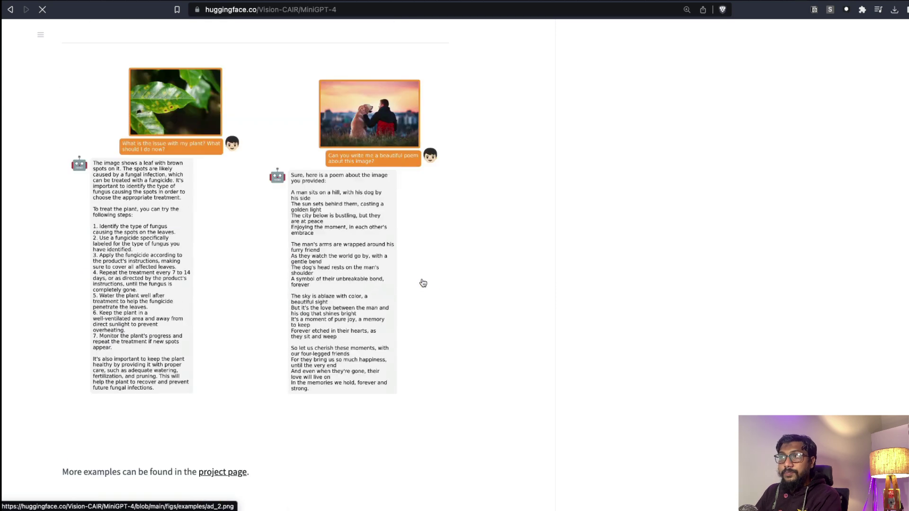
scroll(421, 282, up, 15)
- Check the repository's Files and versions list, then open the project page from the card's demo image
click(174, 128)
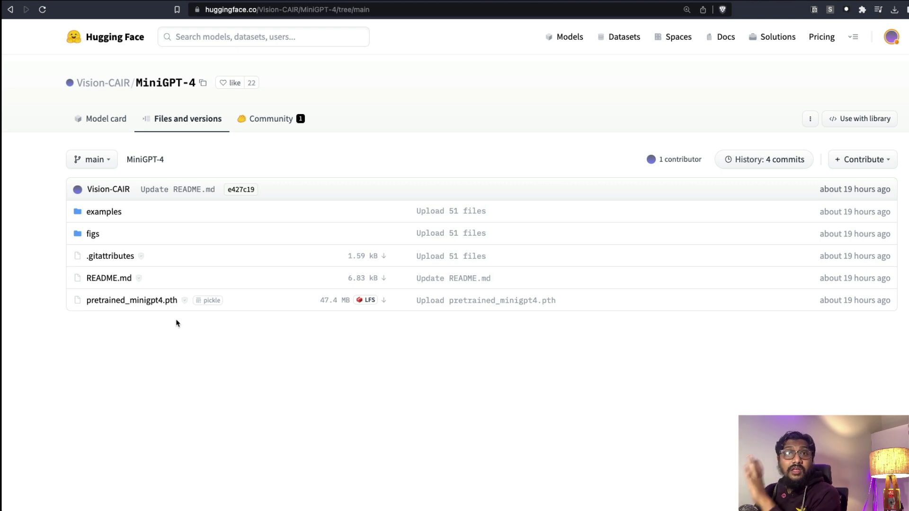
key(super+bracketleft)
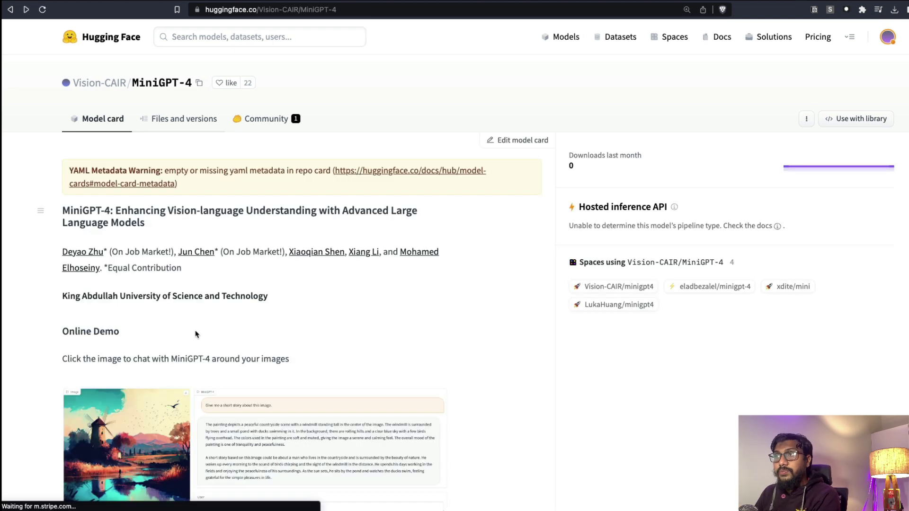
scroll(233, 319, down, 5)
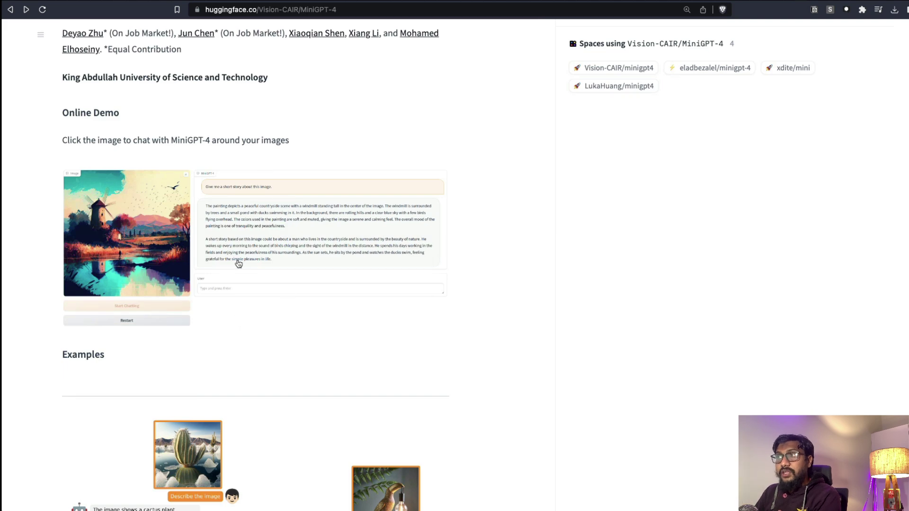
click(255, 259)
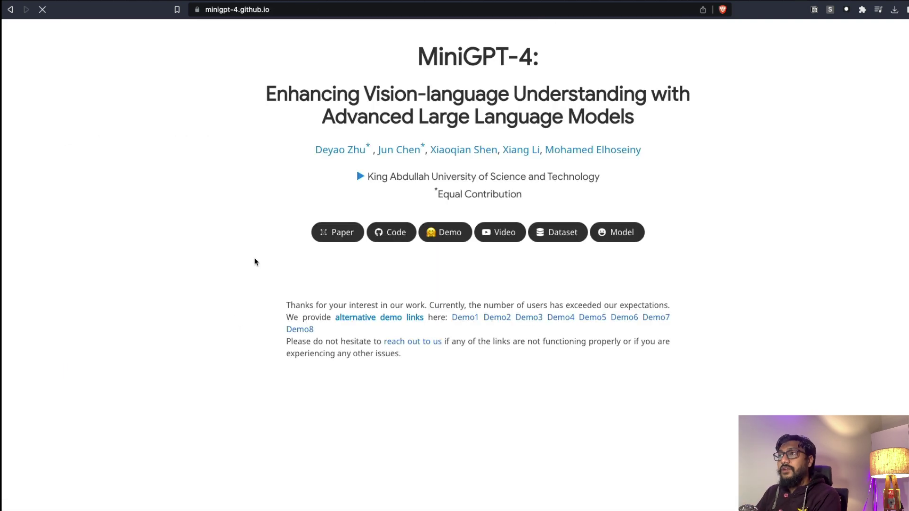
- Scroll past Video Presentation and Model to the joke-website and mug advertisement examples
scroll(405, 312, down, 15)
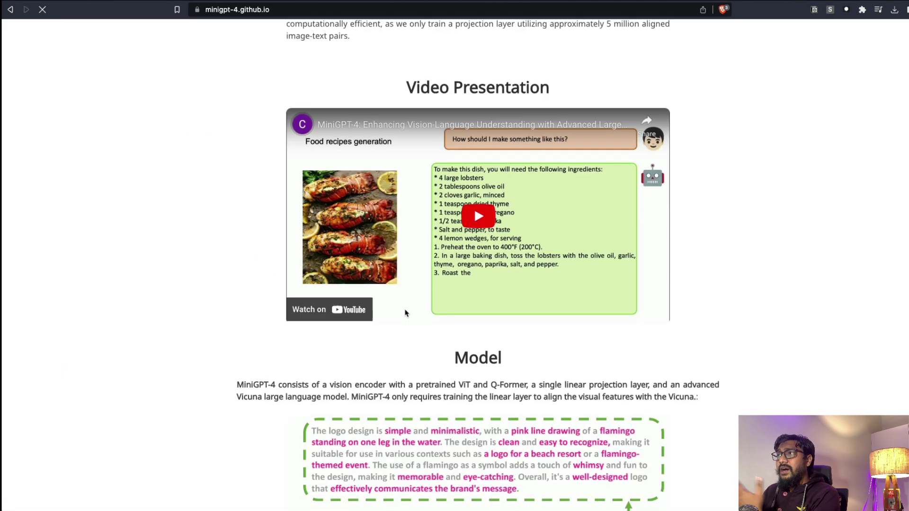
scroll(405, 312, down, 15)
scroll(405, 312, up, 5)
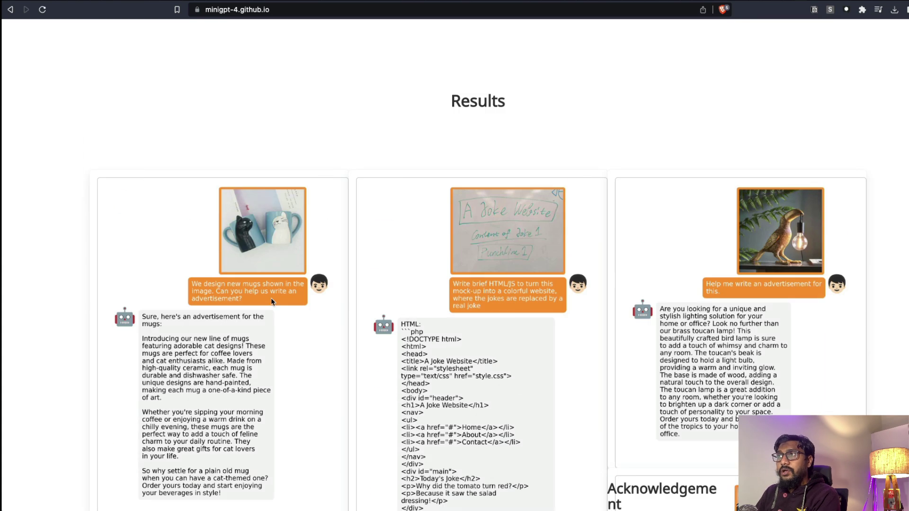
scroll(272, 302, down, 3)
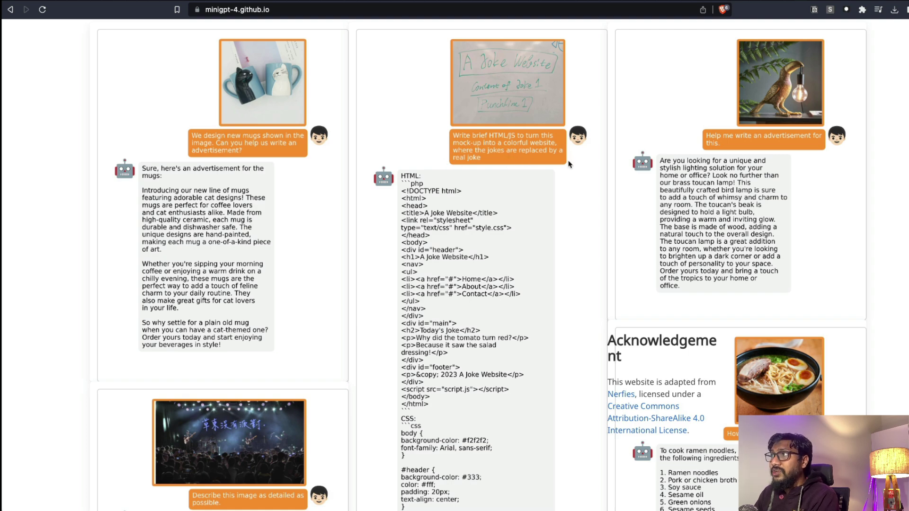
- Scroll through the mugs, joke website, Godfather, memes and wolf examples to the chess-photo demo
scroll(514, 218, down, 4)
scroll(472, 207, down, 8)
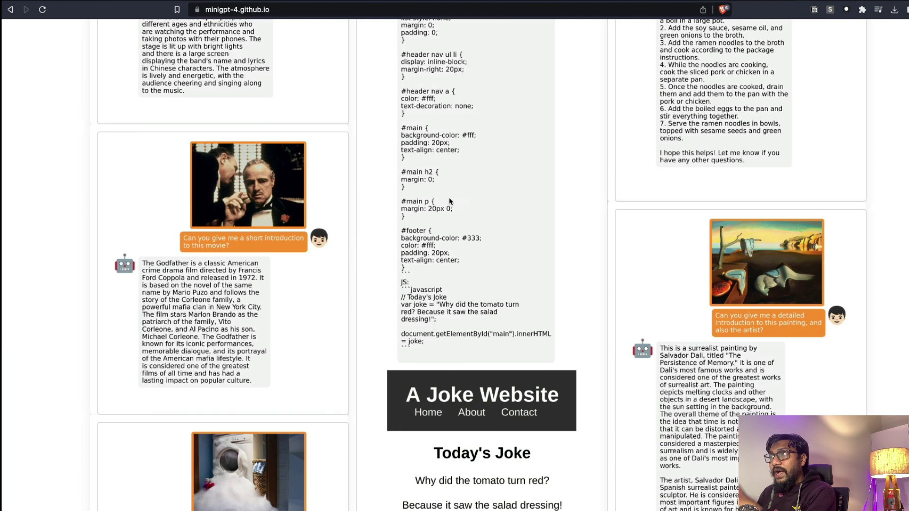
scroll(485, 248, up, 12)
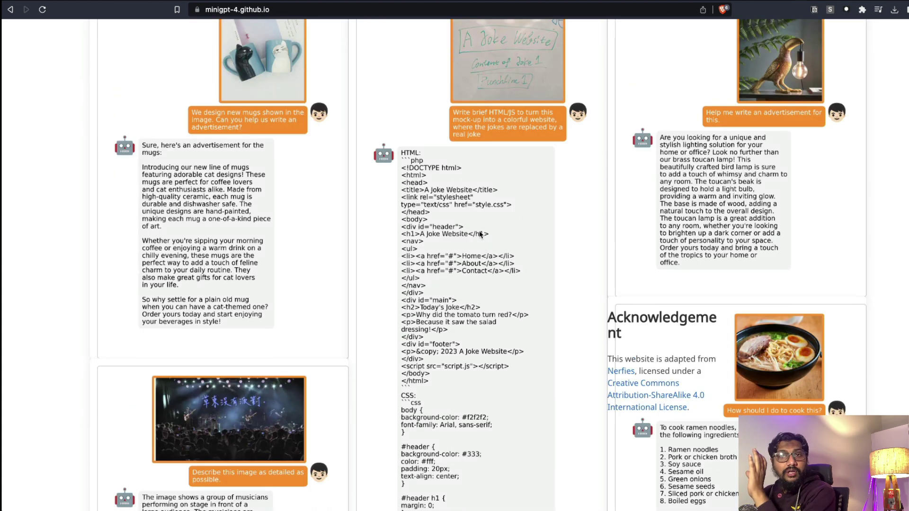
scroll(529, 244, up, 1)
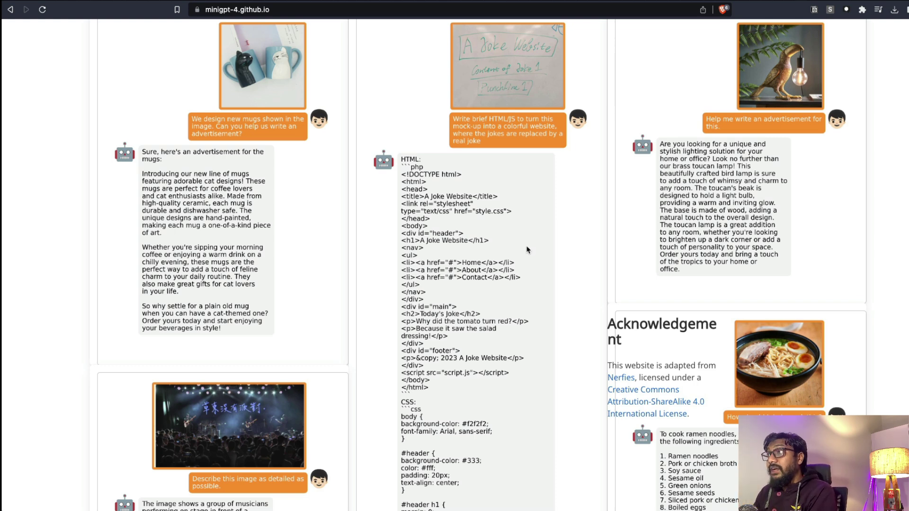
scroll(526, 247, up, 3)
scroll(503, 255, down, 1)
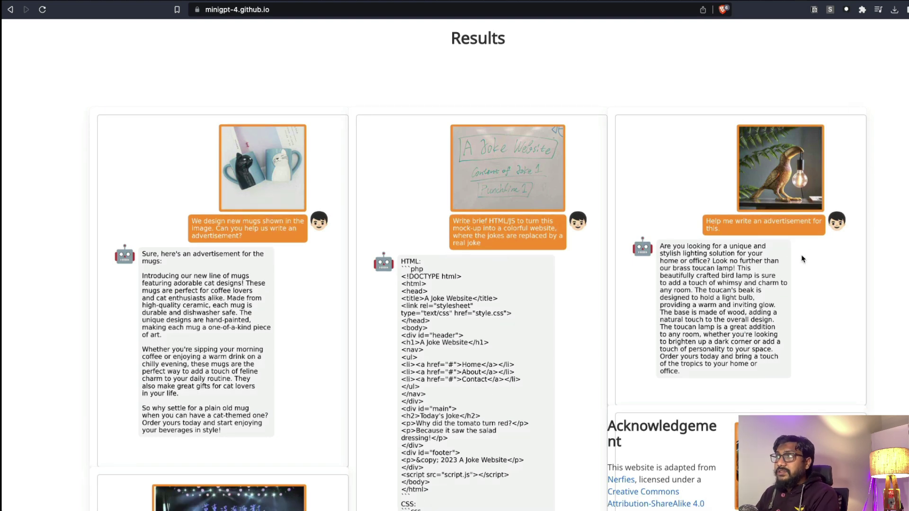
scroll(757, 266, down, 8)
scroll(554, 308, down, 9)
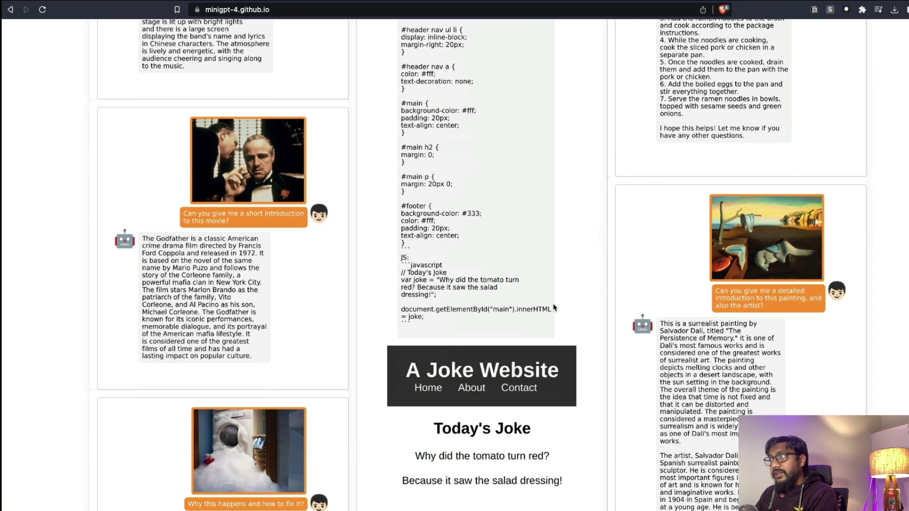
scroll(555, 305, down, 12)
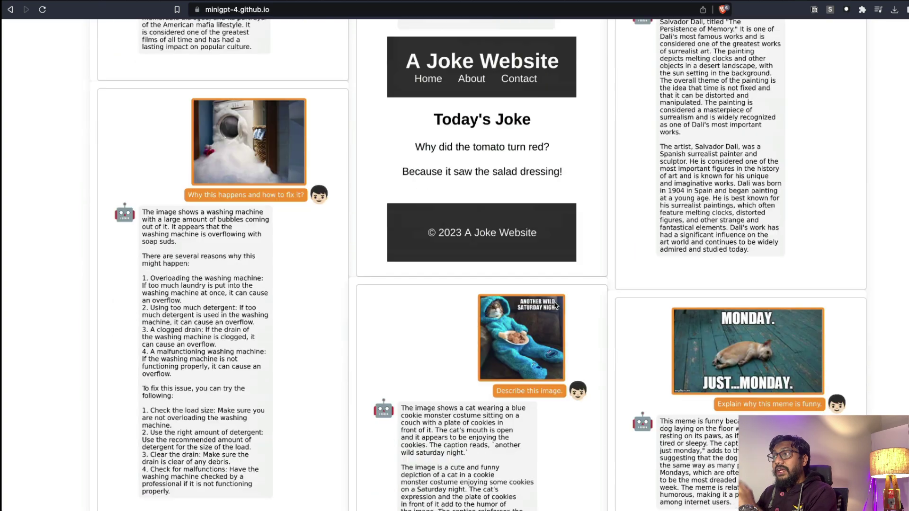
scroll(555, 305, down, 12)
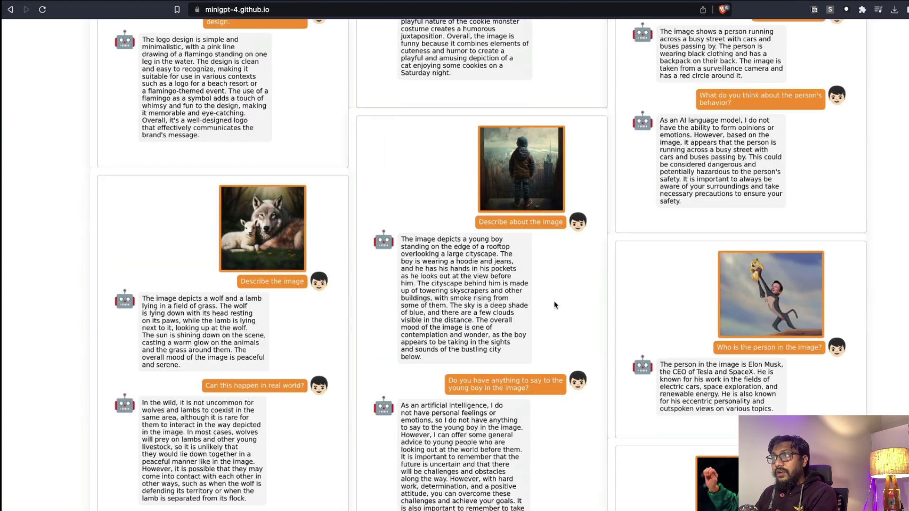
scroll(556, 305, down, 2)
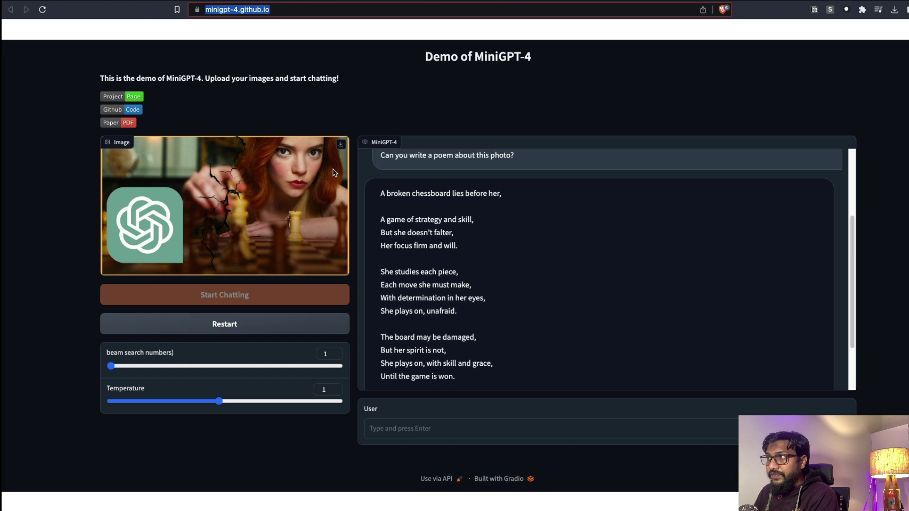
- Highlight sentences of the chess-photo description, including the one about the woman looking at the board
scroll(477, 184, up, 3)
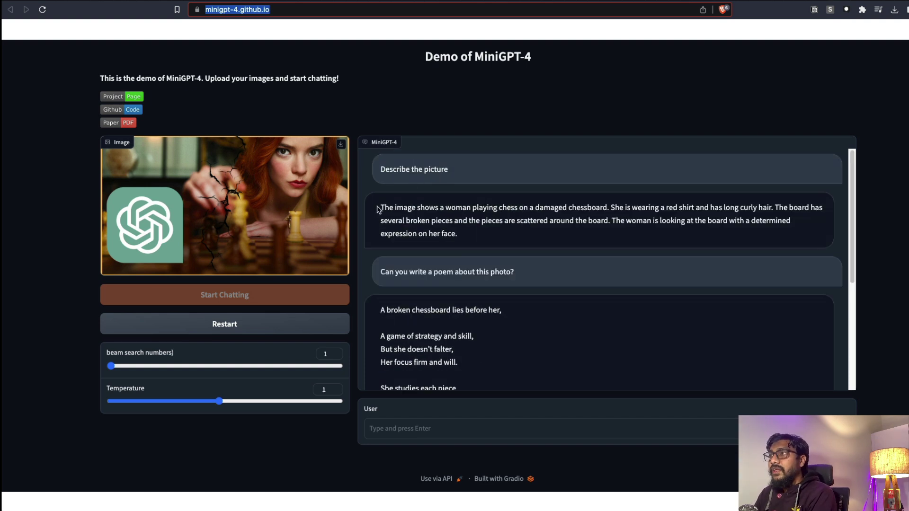
drag(380, 208, 600, 207)
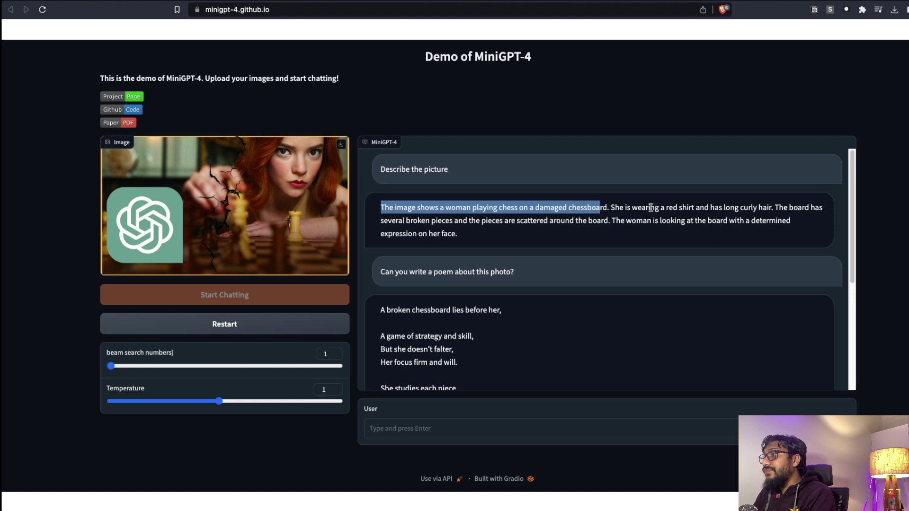
scroll(226, 221, up, 1)
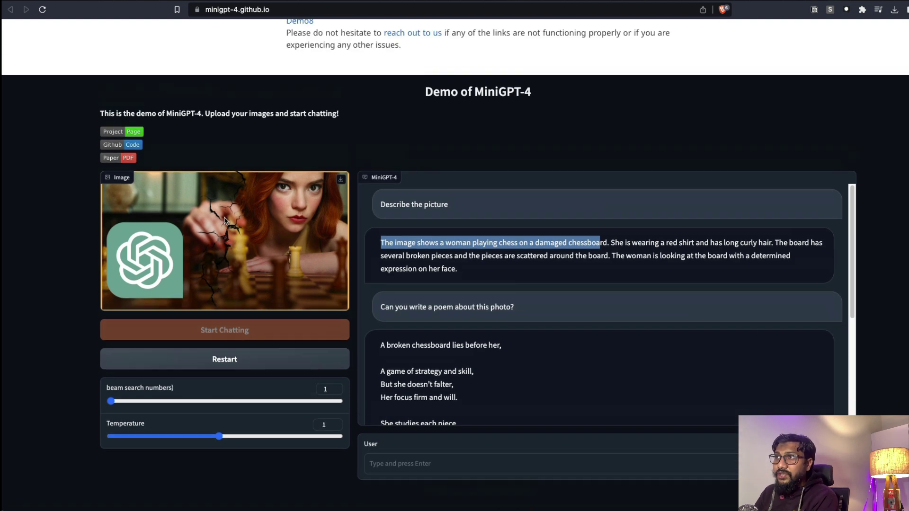
click(695, 241)
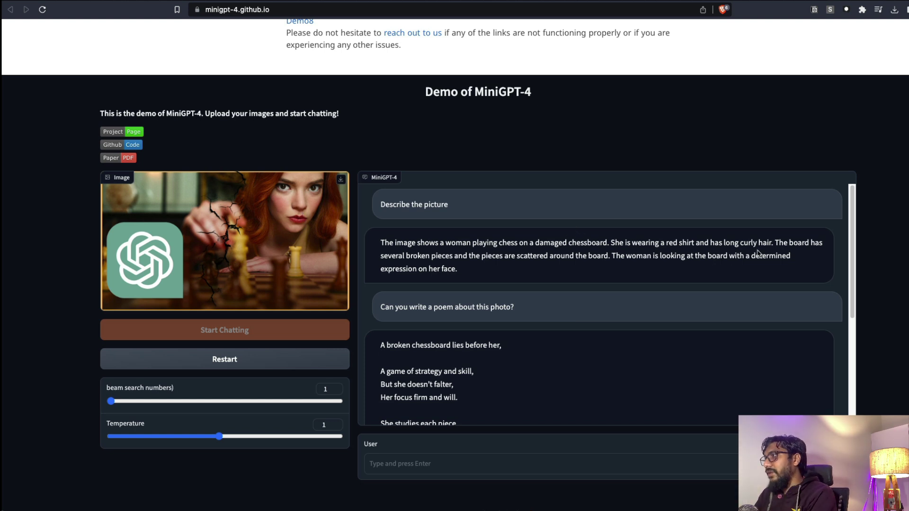
drag(397, 256, 612, 256)
click(478, 256)
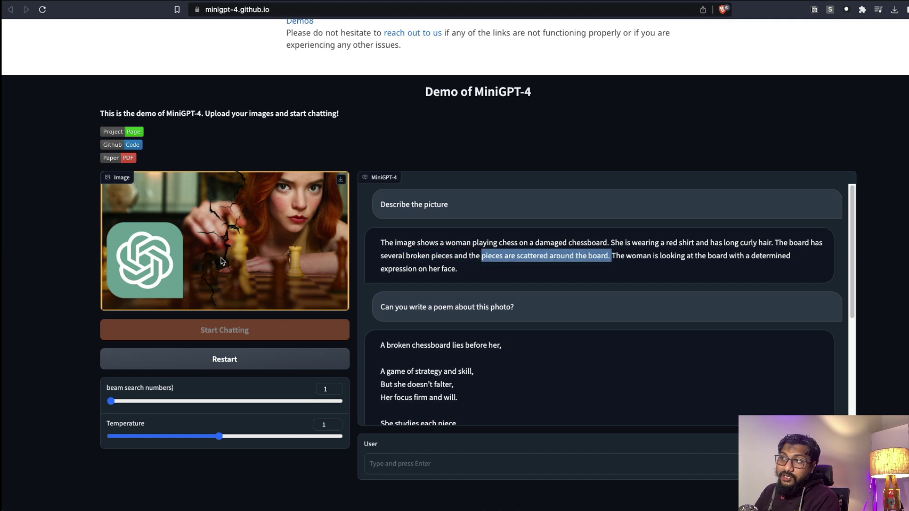
click(632, 259)
drag(612, 256, 754, 270)
click(755, 270)
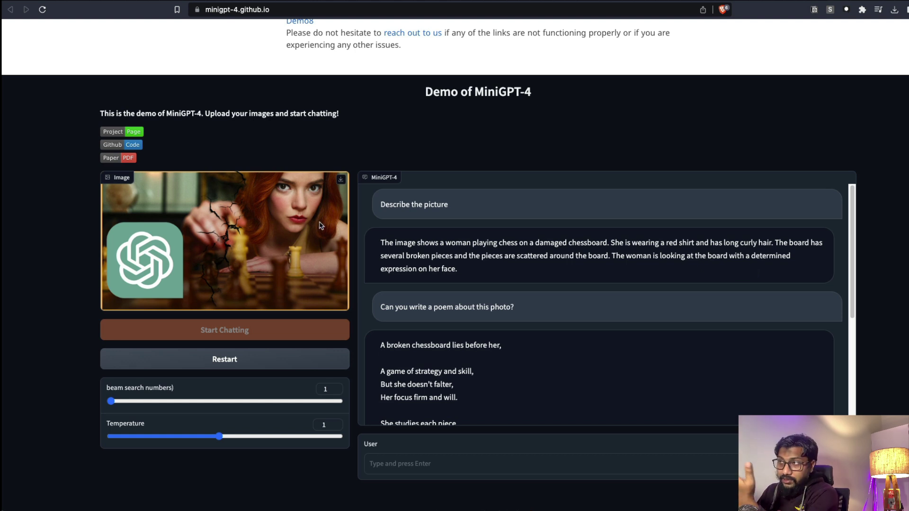
- Highlight the poem lines 'A broken chessboard lies before her', 'But she doesn't falter' and 'Her focus firm and will'
scroll(301, 266, down, 2)
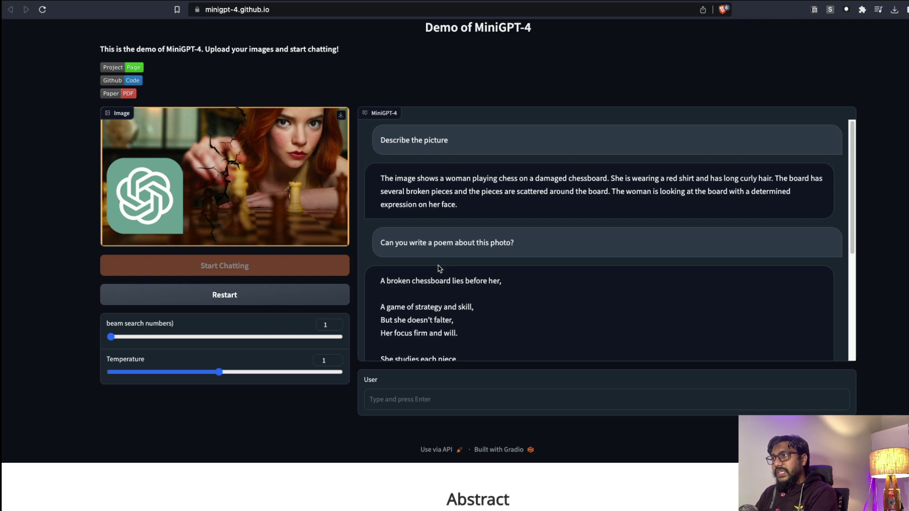
scroll(439, 267, down, 1)
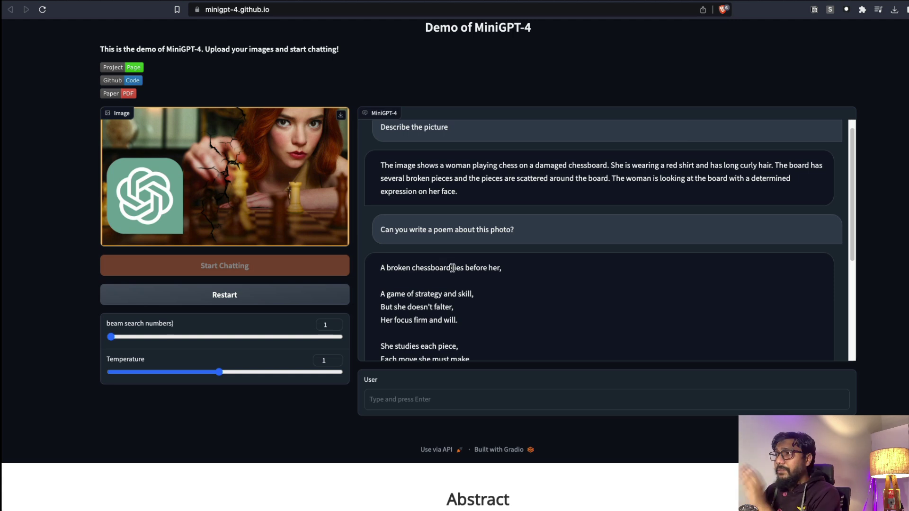
scroll(426, 274, down, 1)
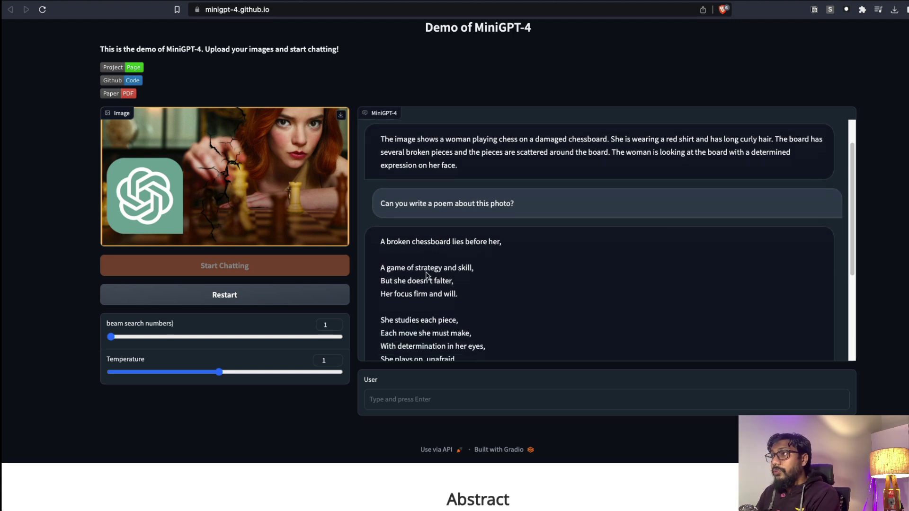
scroll(396, 257, down, 1)
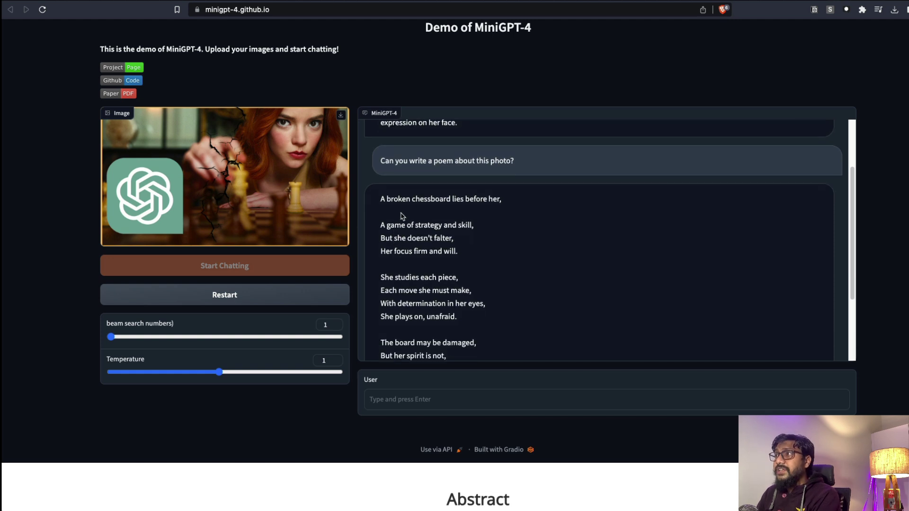
drag(380, 199, 519, 200)
click(519, 200)
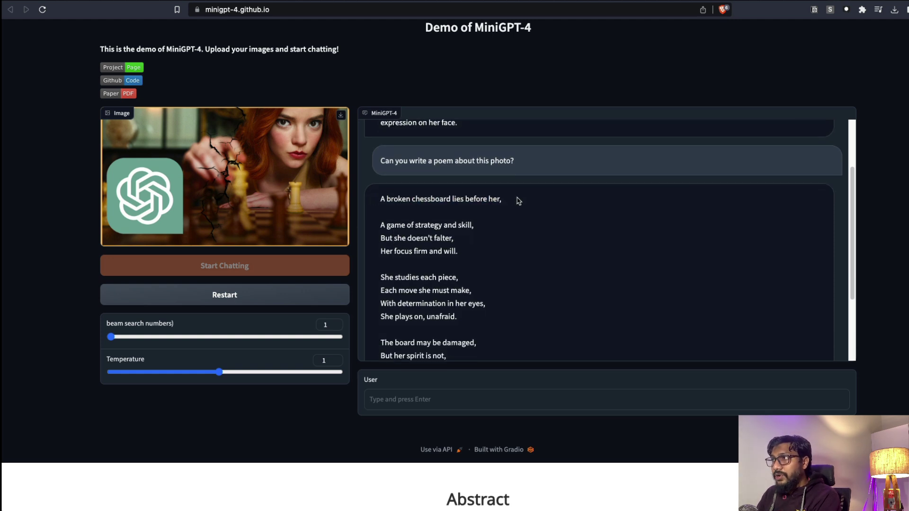
scroll(518, 204, down, 1)
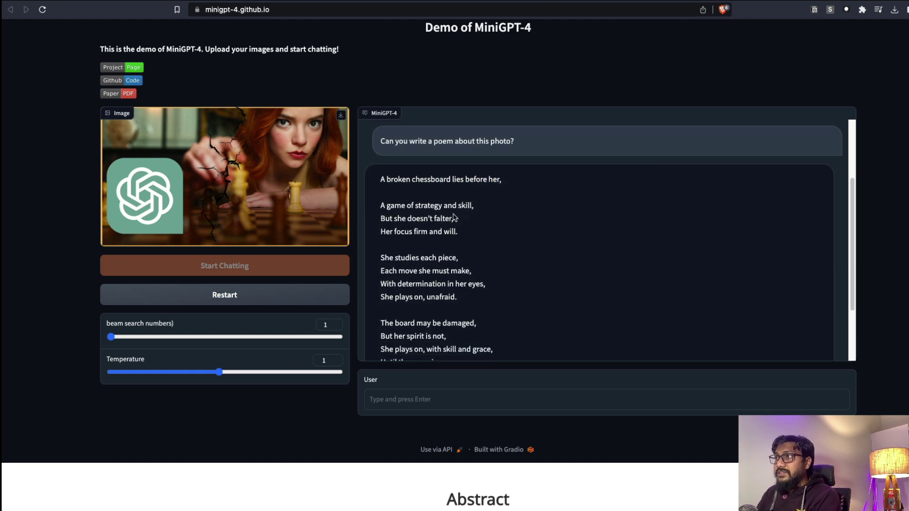
drag(381, 219, 483, 223)
click(435, 236)
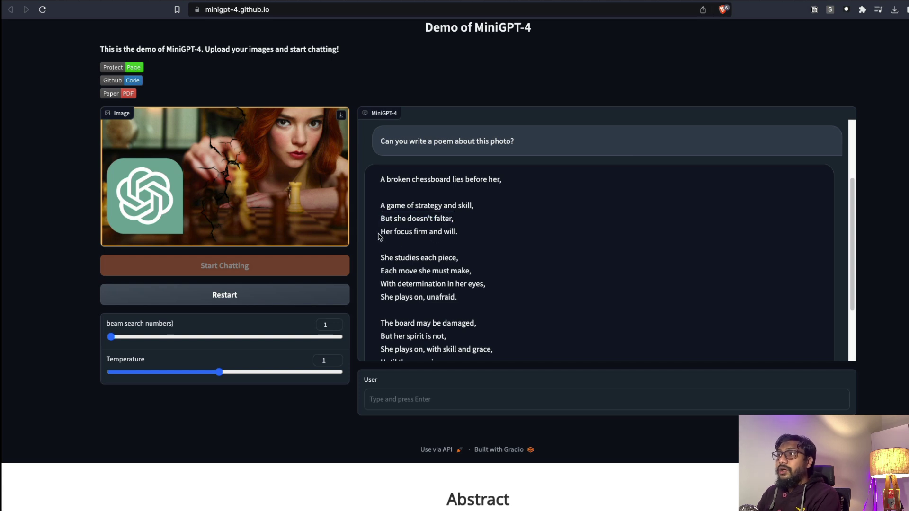
drag(380, 233, 484, 235)
click(484, 235)
- Highlight the poem lines 'She studies each piece' and 'Each move she must make', then clear the selection
scroll(490, 263, down, 1)
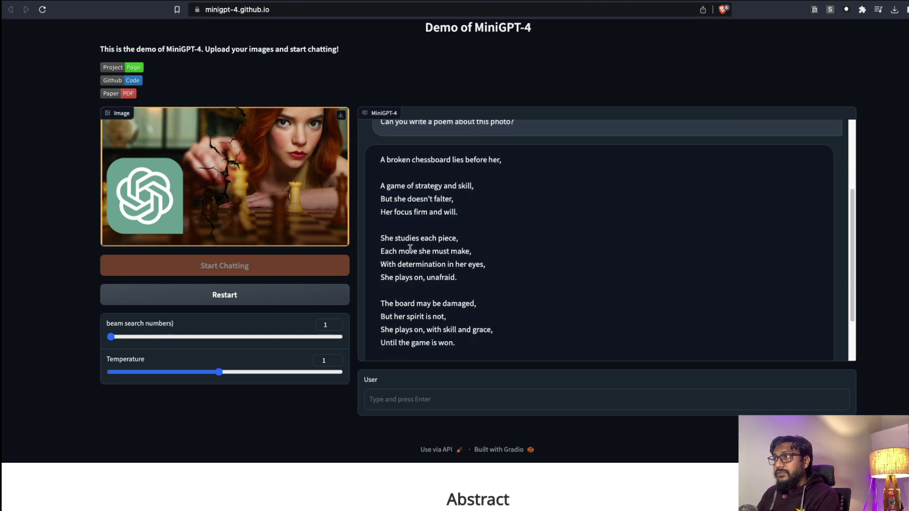
drag(382, 238, 468, 241)
click(468, 241)
drag(381, 252, 475, 285)
click(493, 264)
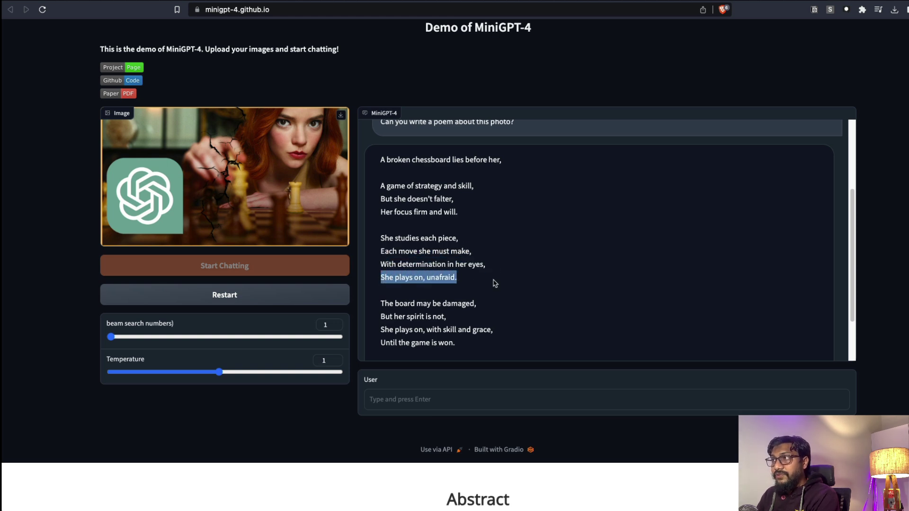
scroll(495, 284, down, 3)
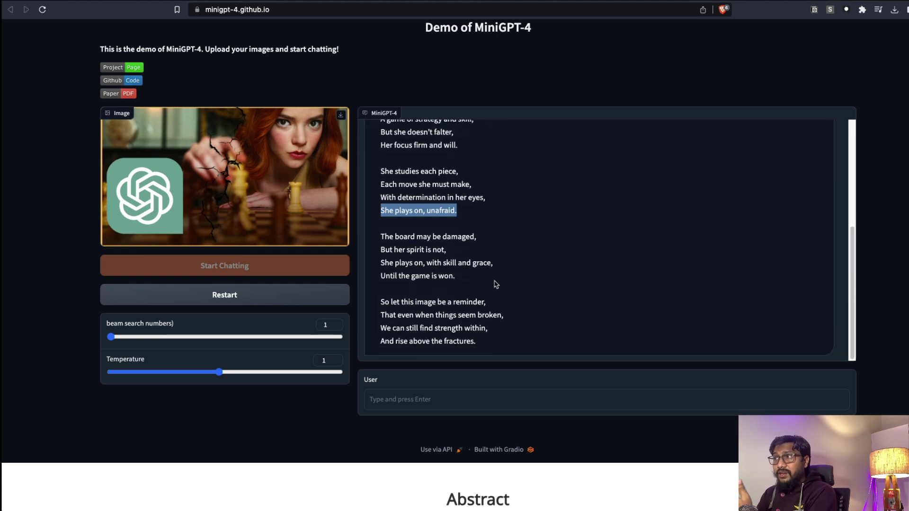
click(864, 224)
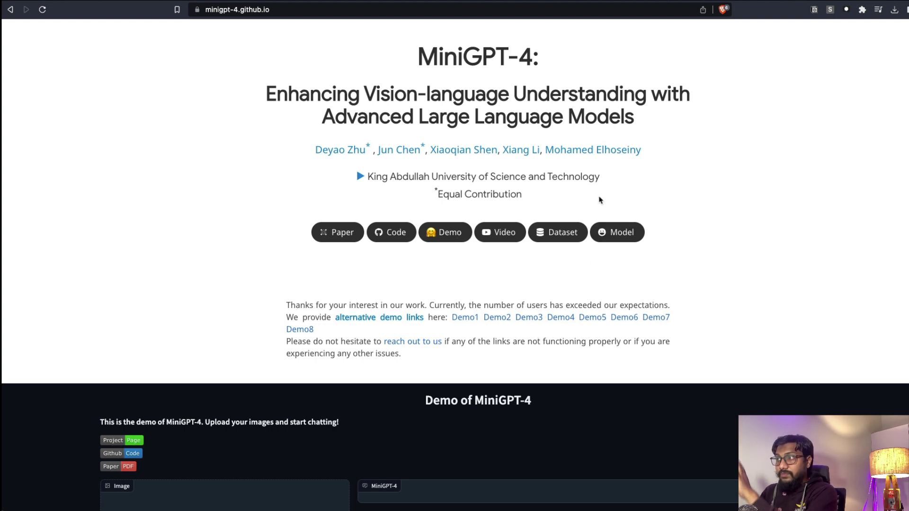
click(389, 235)
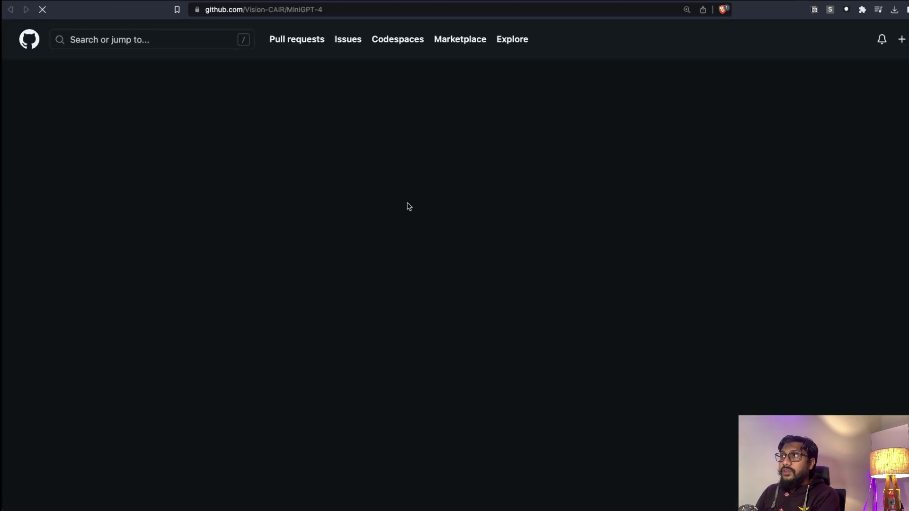
scroll(381, 194, down, 20)
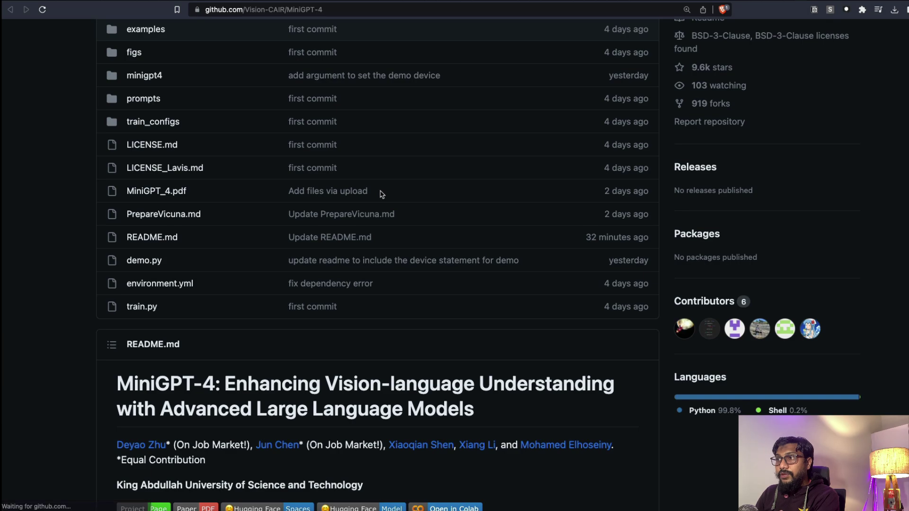
scroll(381, 194, down, 14)
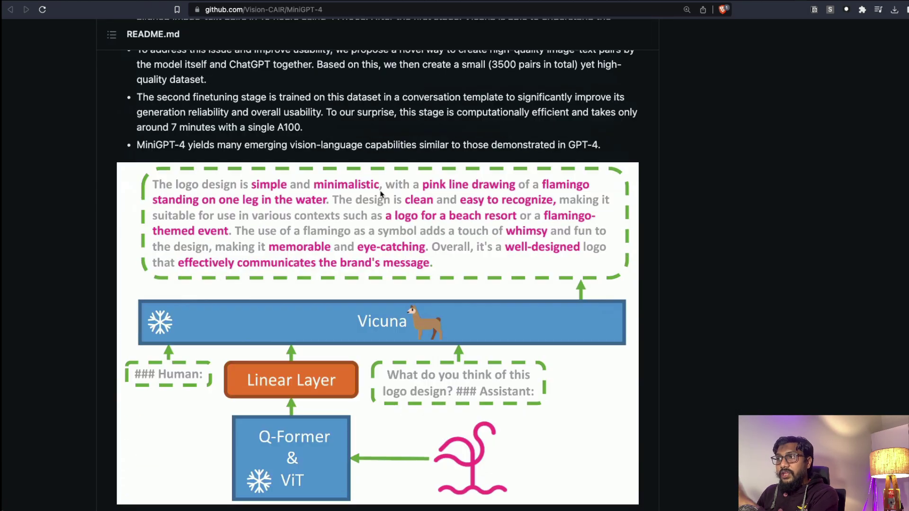
scroll(381, 194, up, 5)
scroll(382, 194, down, 1)
scroll(382, 194, down, 1)
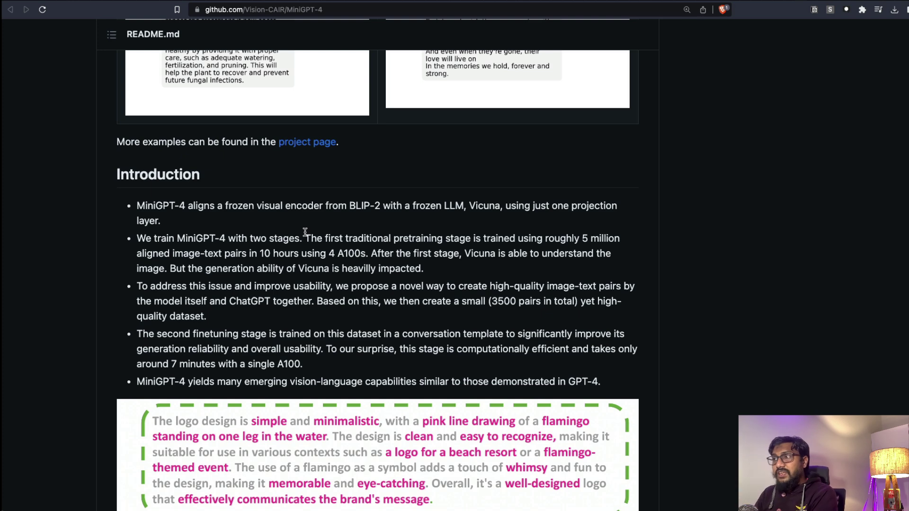
scroll(381, 349, down, 10)
scroll(381, 349, up, 3)
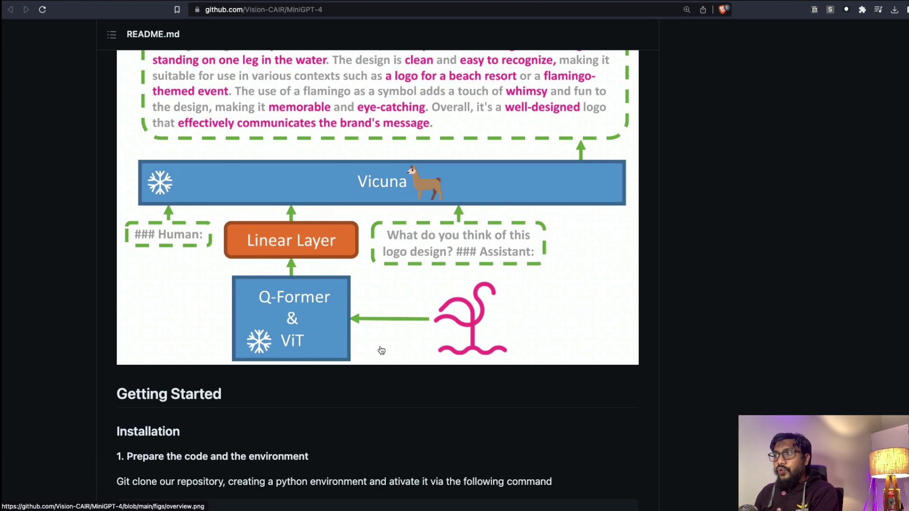
scroll(381, 350, down, 15)
scroll(382, 353, up, 6)
scroll(381, 357, up, 4)
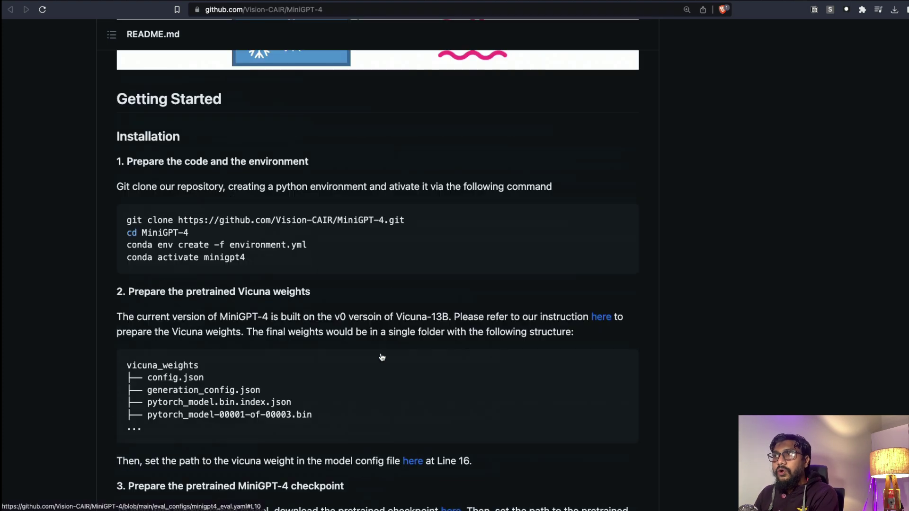
scroll(308, 412, down, 11)
scroll(314, 407, down, 7)
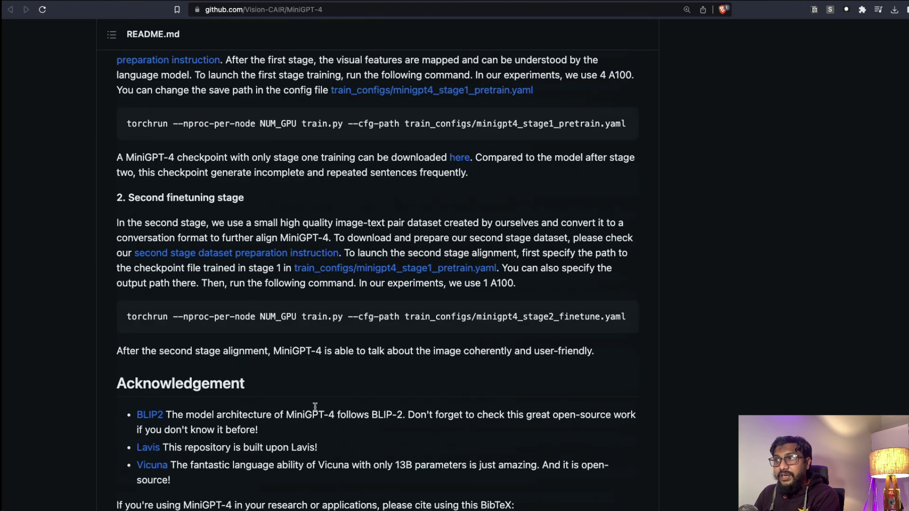
scroll(317, 410, down, 4)
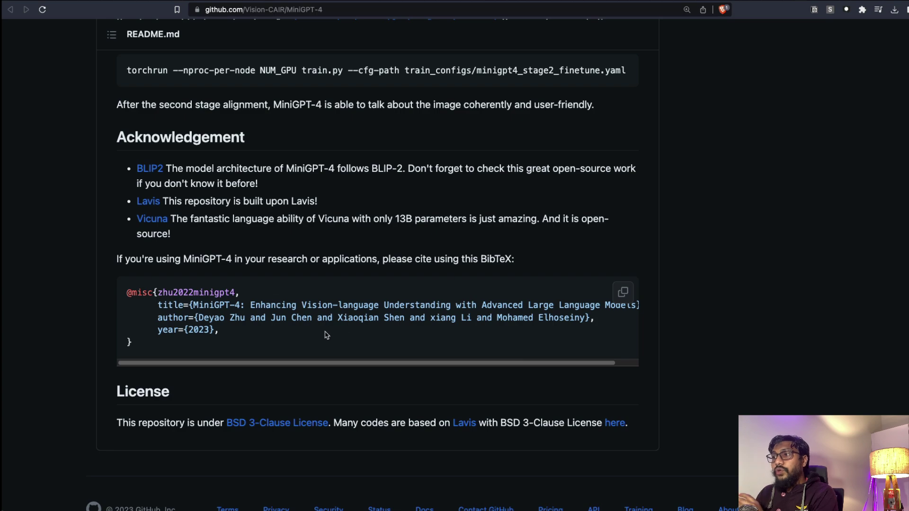
scroll(325, 329, up, 2)
scroll(325, 329, up, 10)
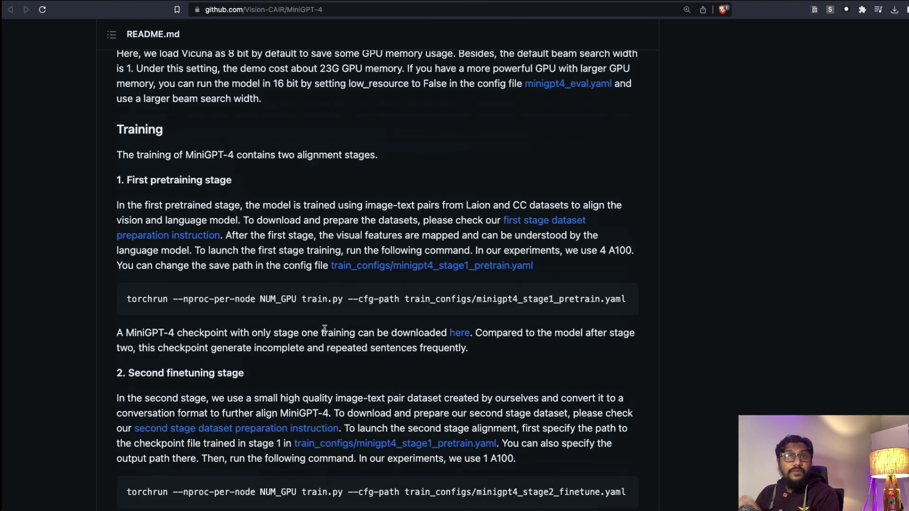
scroll(324, 328, up, 7)
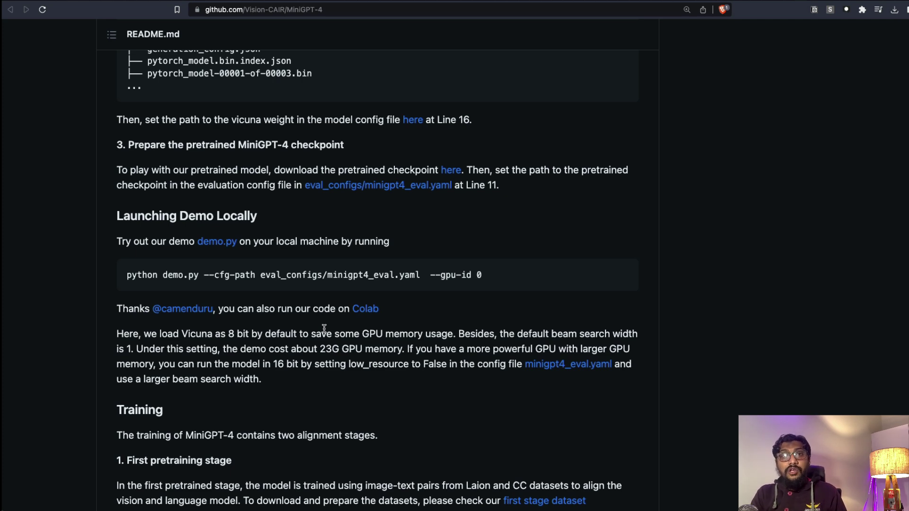
scroll(324, 328, up, 20)
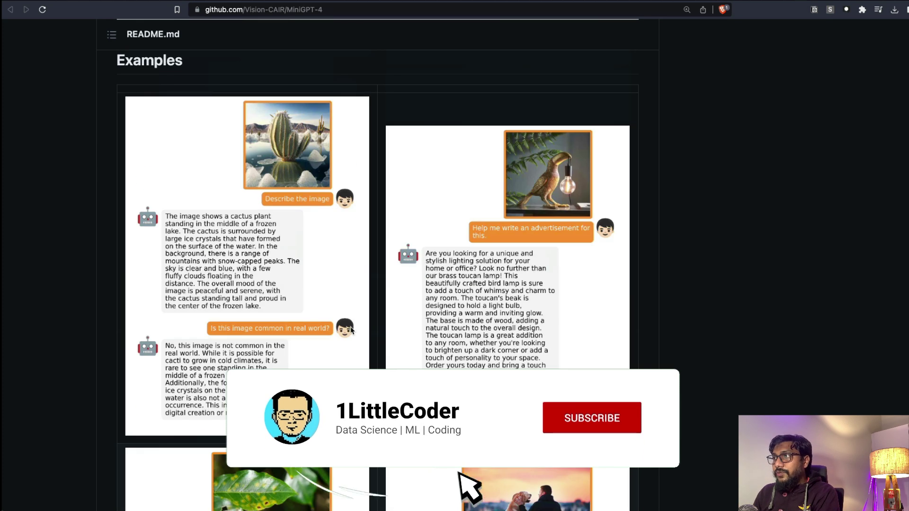
scroll(351, 331, down, 15)
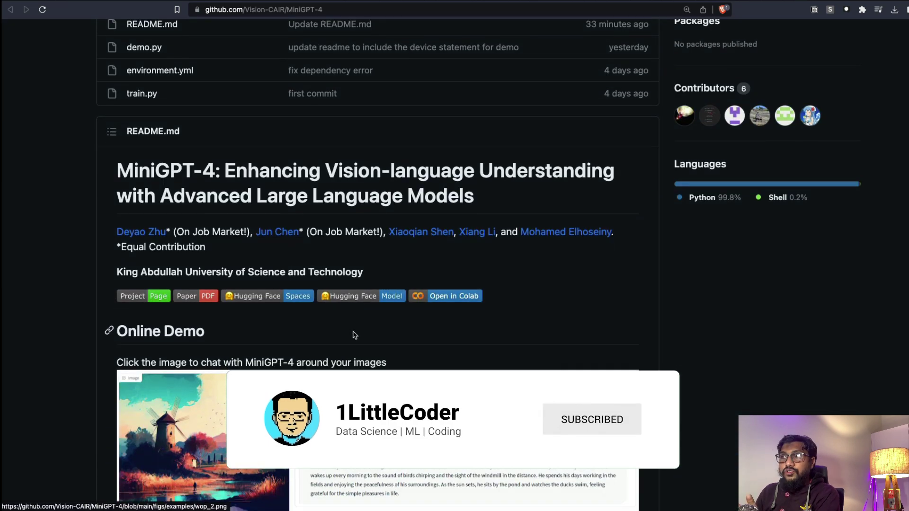
scroll(353, 334, down, 15)
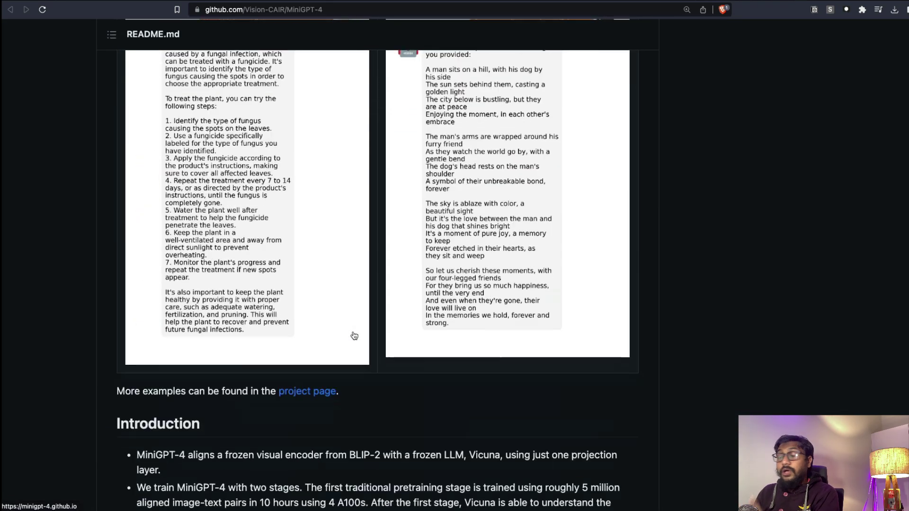
scroll(353, 334, down, 8)
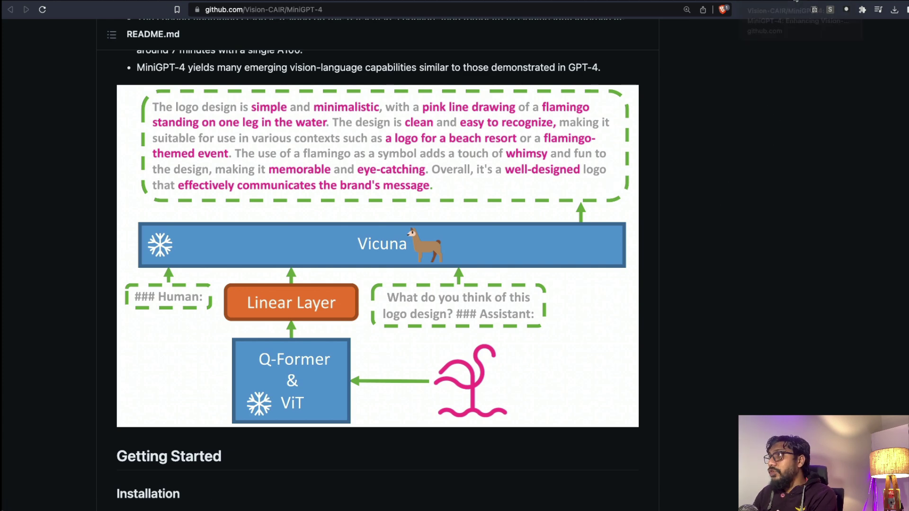
- In the MiniGPT-4 Space, highlight parts of the chatbot's answer, including the word 'class'
click(805, 23)
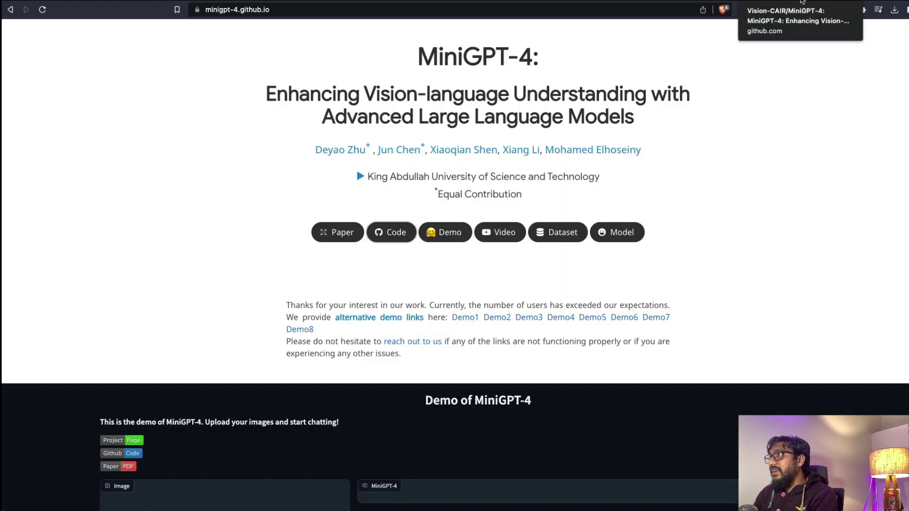
click(813, 5)
click(852, 4)
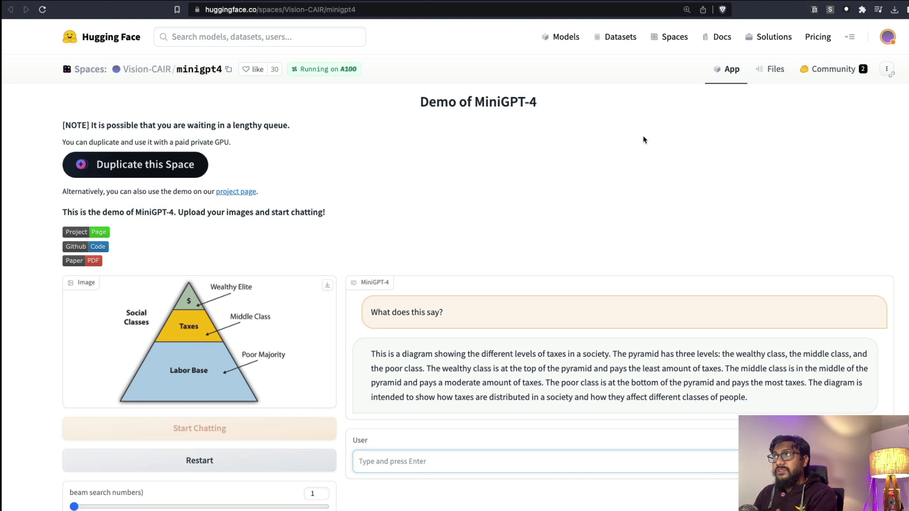
scroll(258, 309, down, 2)
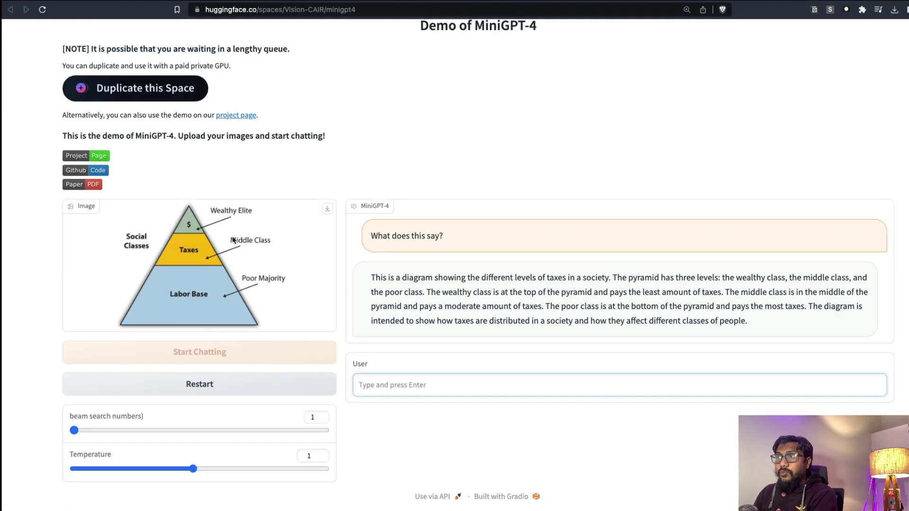
drag(376, 278, 614, 278)
click(615, 278)
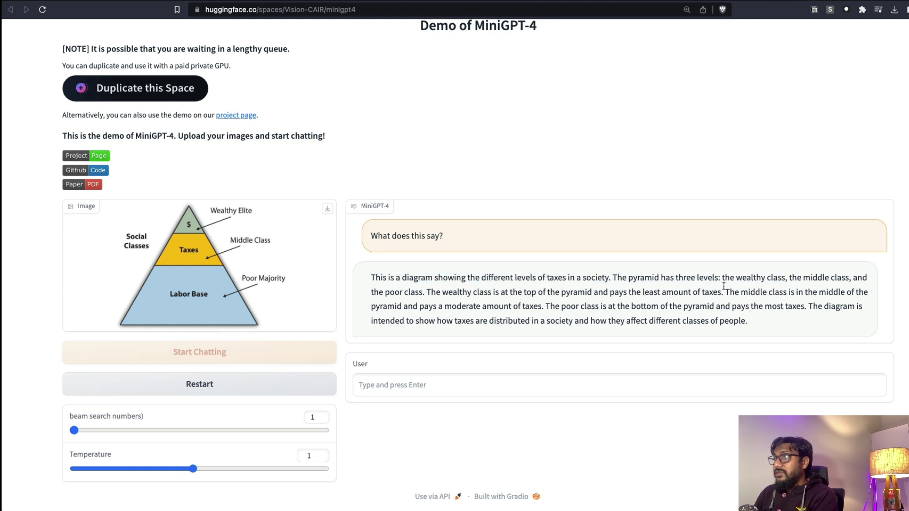
drag(722, 277, 818, 278)
click(818, 278)
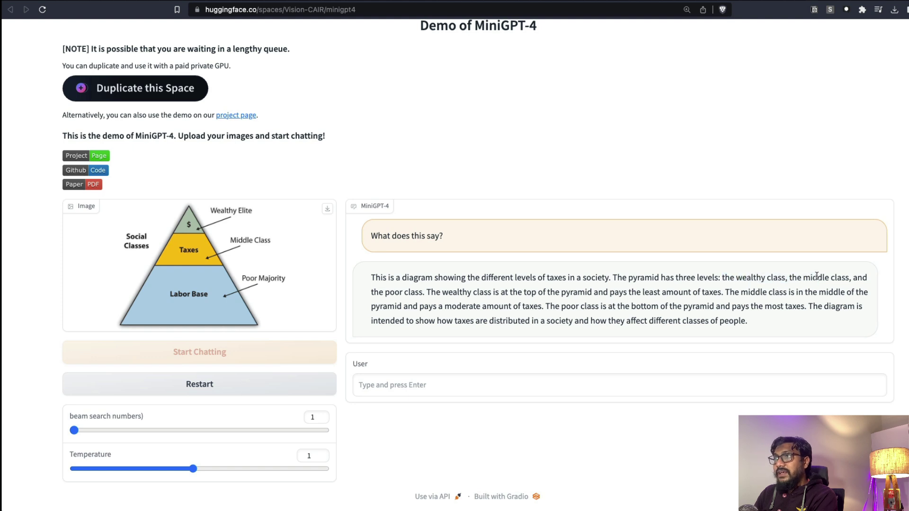
double_click(840, 278)
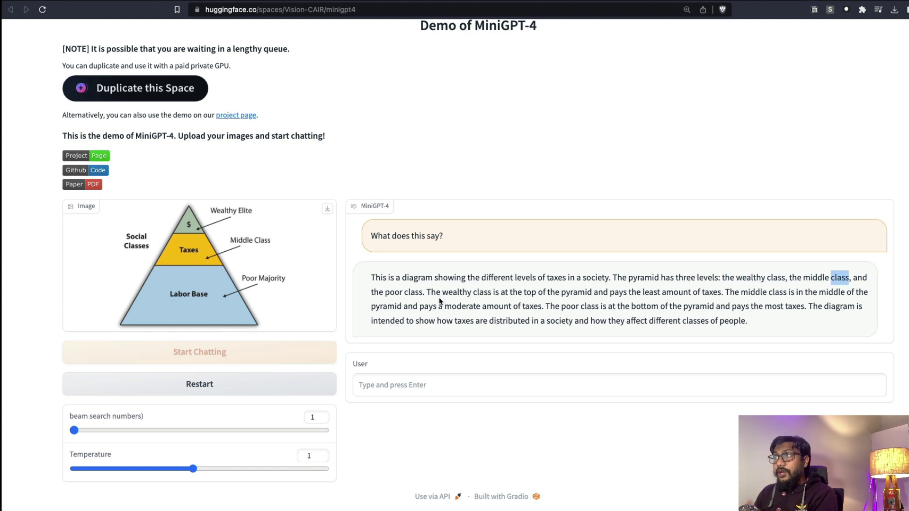
click(548, 309)
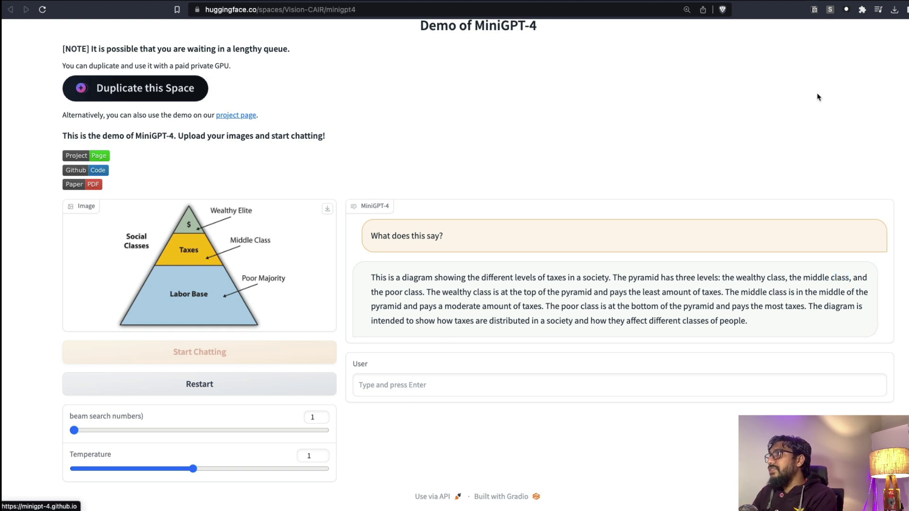
- Reload the MiniGPT-4 Space, then go to the alpaca-lora-65B-GGML model page
scroll(738, 169, up, 2)
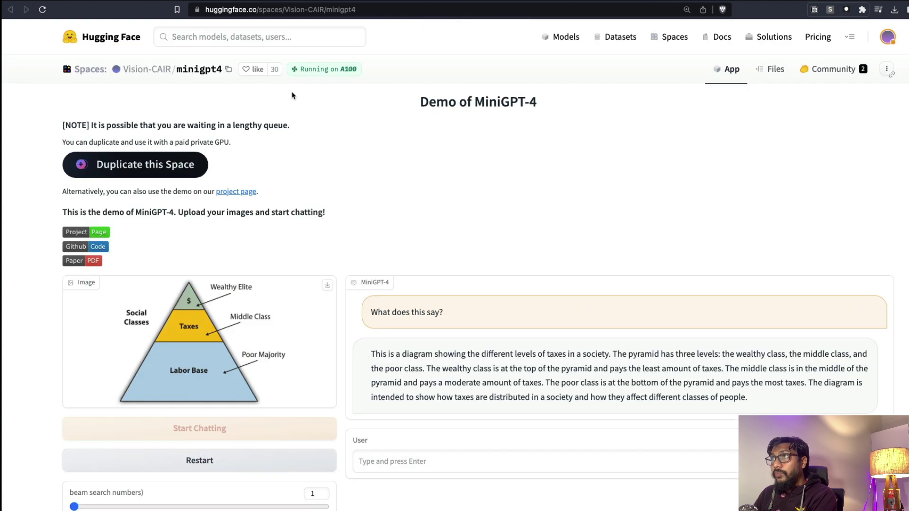
click(203, 71)
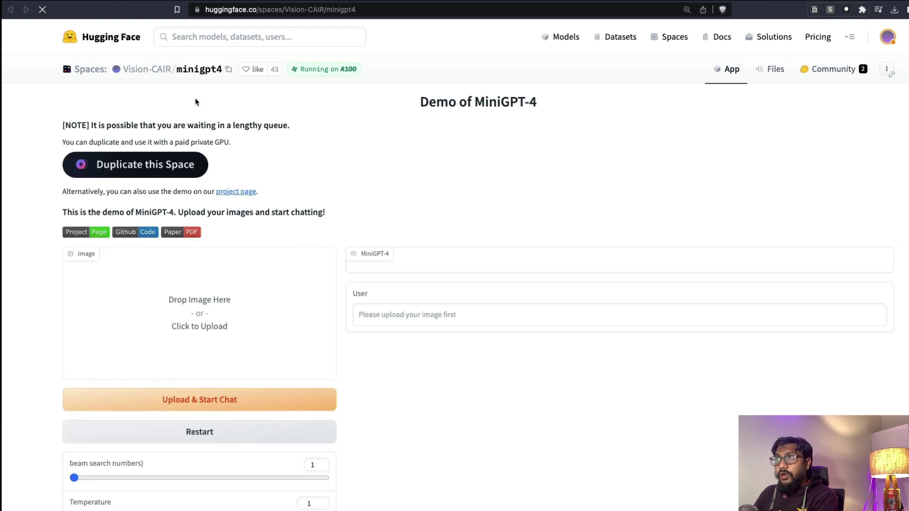
click(847, 2)
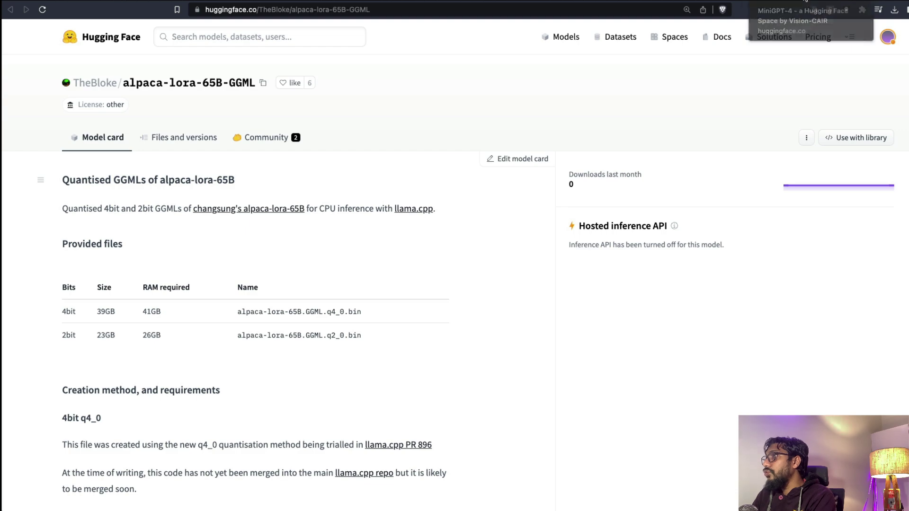
- Return to the MiniGPT-4 GitHub README and find its Hugging Face Model badge
click(807, 2)
scroll(620, 237, up, 10)
scroll(632, 234, up, 15)
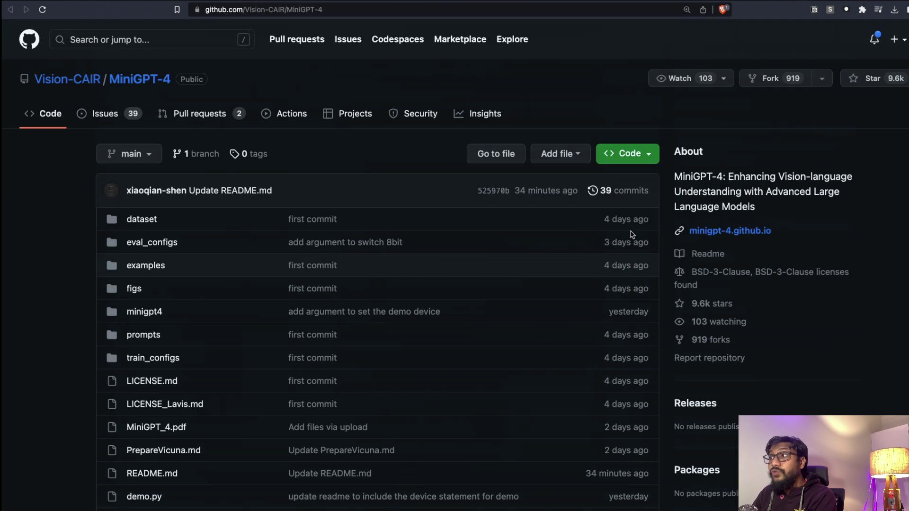
scroll(351, 290, down, 10)
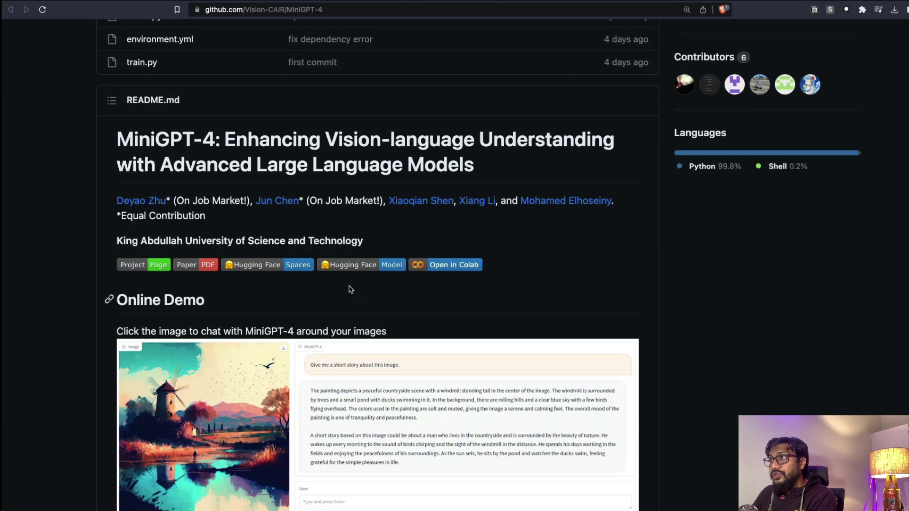
- Open the Vision-CAIR/MiniGPT-4 model card, highlight an author's job-market note, then return to GitHub
click(391, 265)
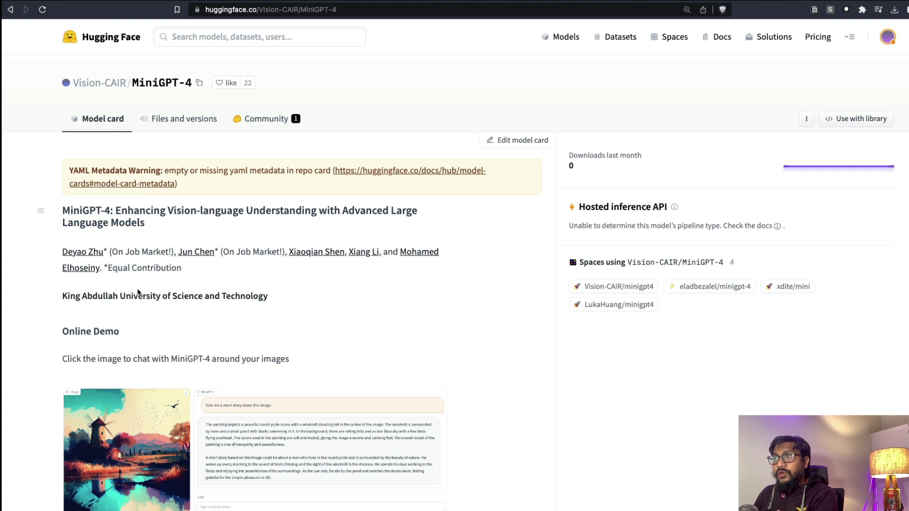
drag(109, 251, 283, 252)
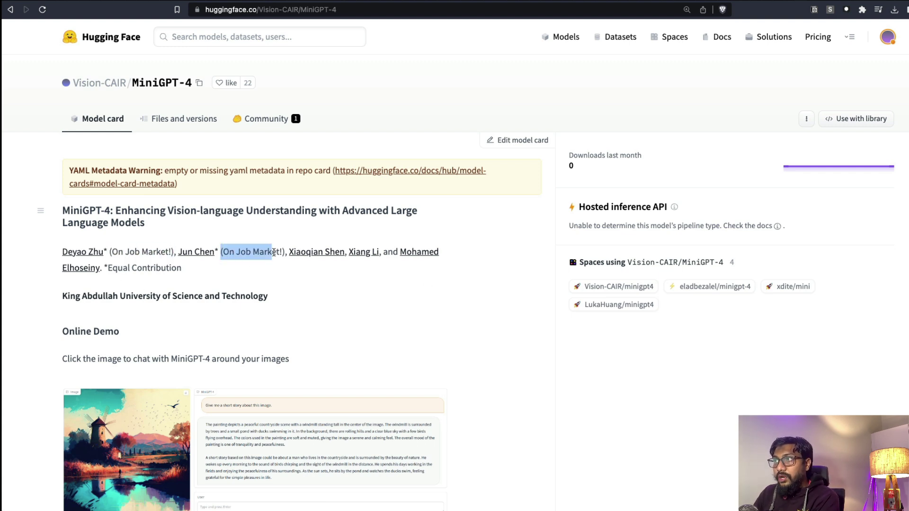
click(264, 290)
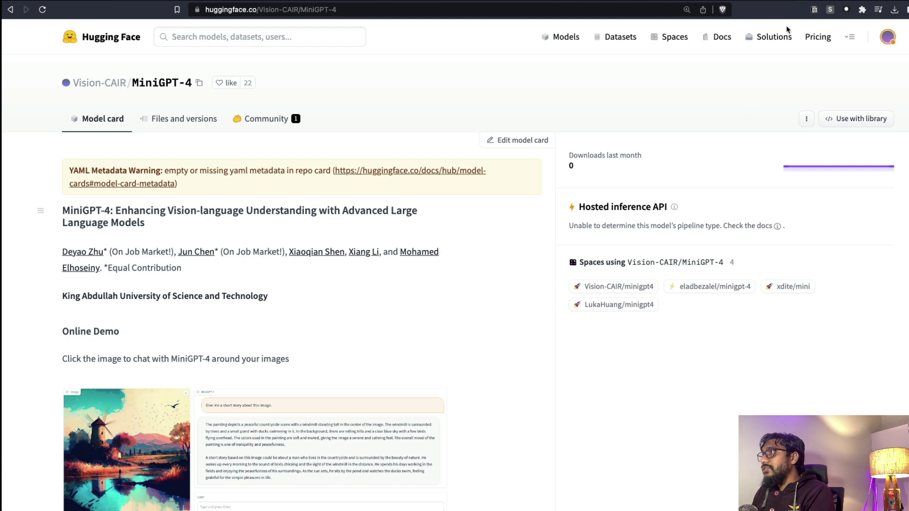
key(ctrl+Tab)
- Star the Vision-CAIR/MiniGPT-4 repository and go back to the minigpt-4.github.io page
scroll(660, 247, up, 10)
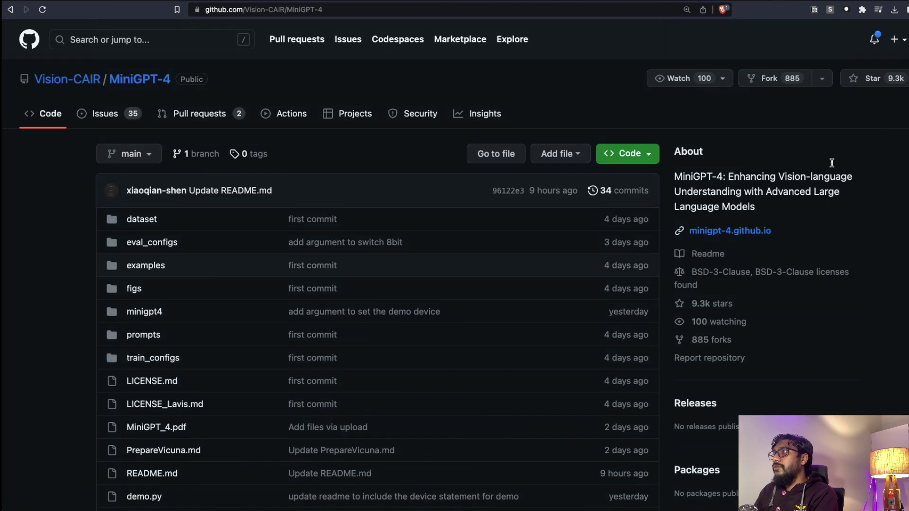
click(867, 78)
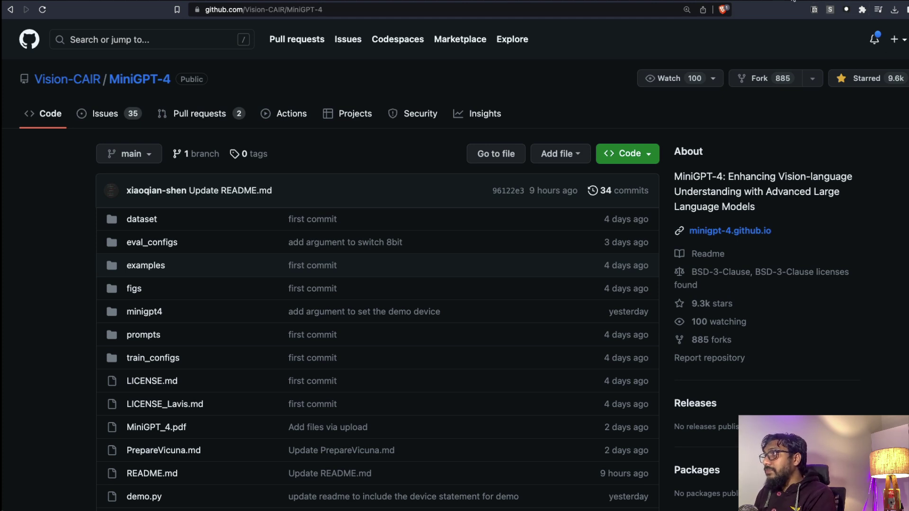
key(ctrl+shift+Tab)
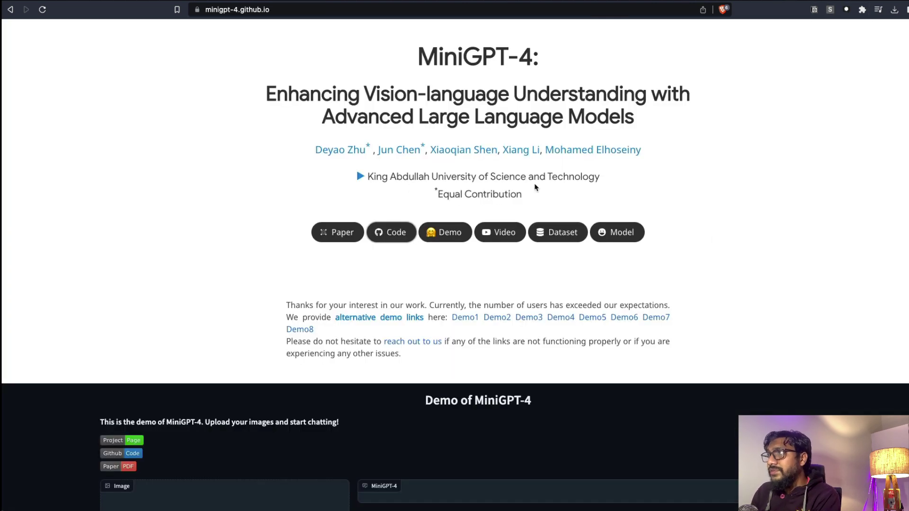